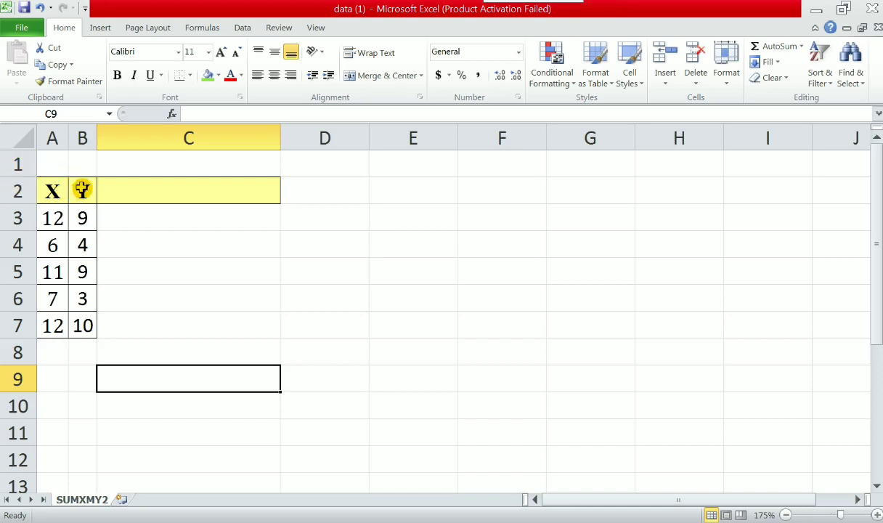
Enter the title "how to use sumxmy2" in cell A1 above the X and Y table.
left_click(60, 169)
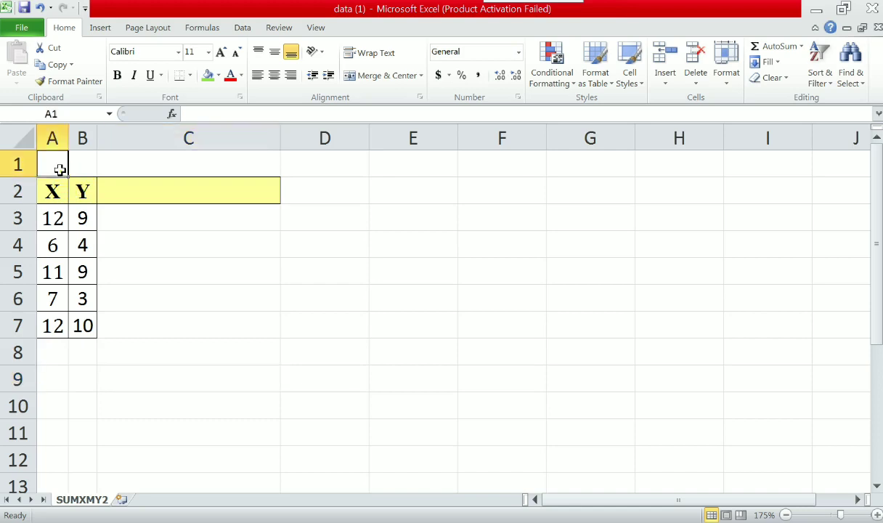
type("ho")
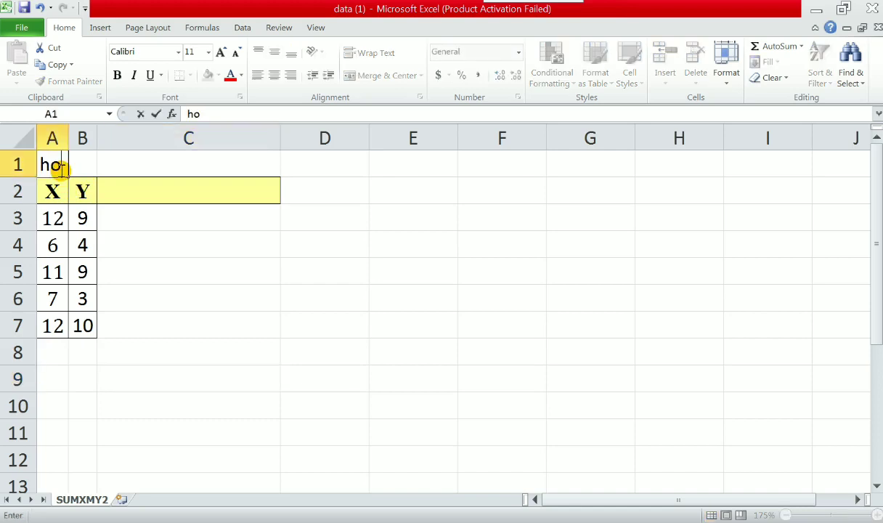
type("w to use")
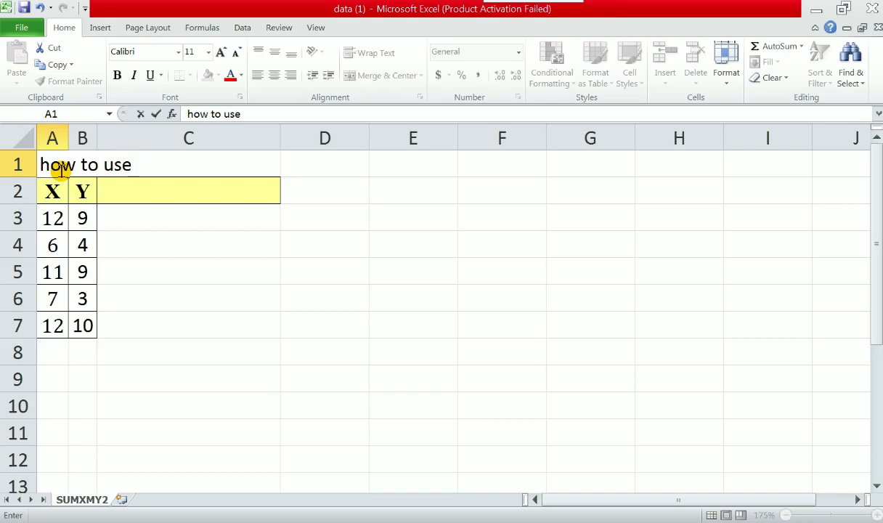
type(" sumxm")
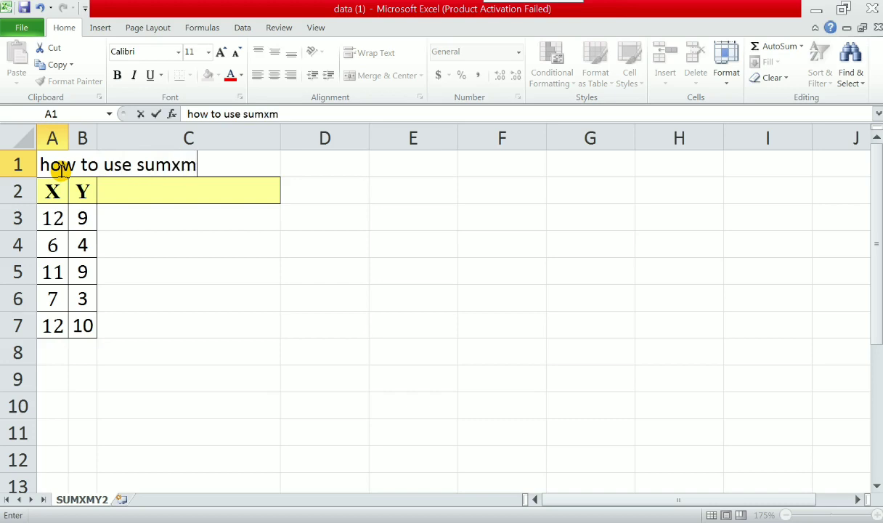
type("y2")
key("ctrl+Return")
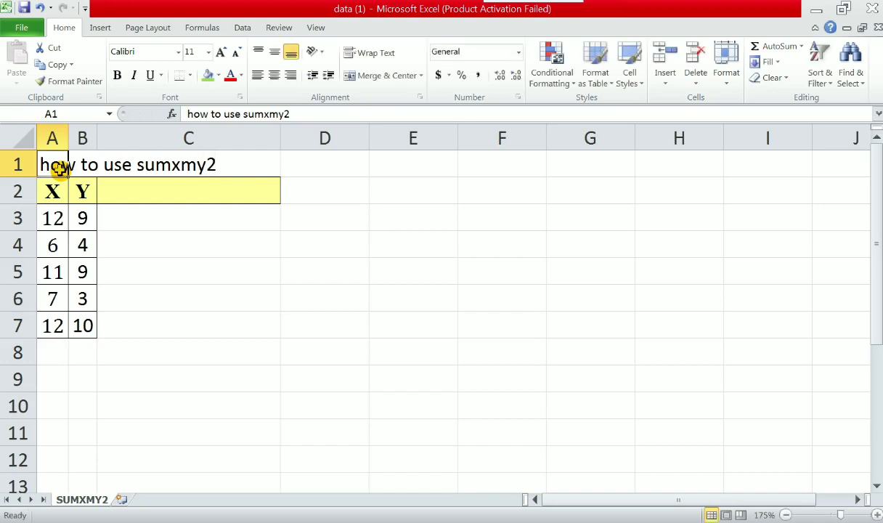
Enter the column header "Sumxmy2" in cell C2.
left_click(135, 192)
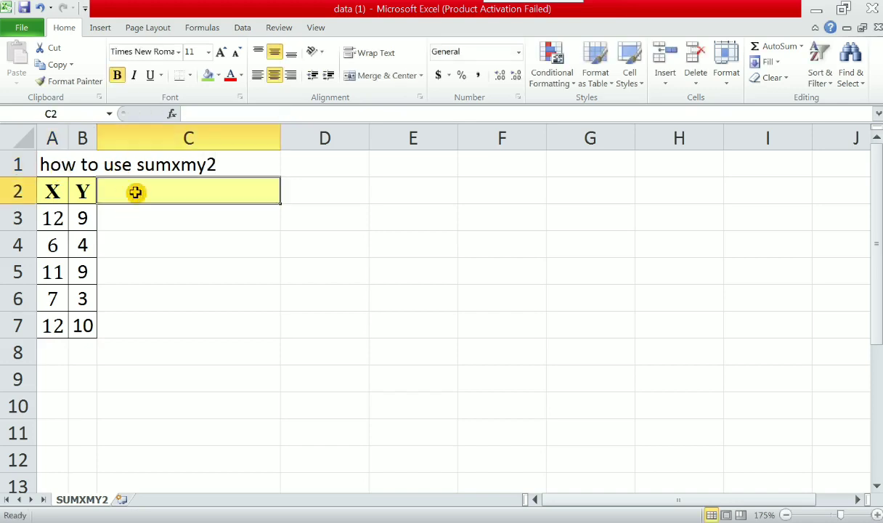
type("Sum")
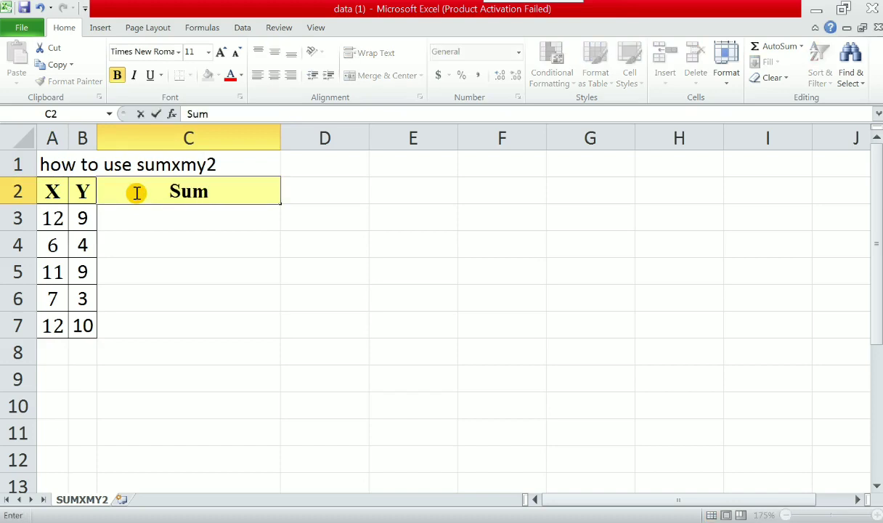
type("xmy2")
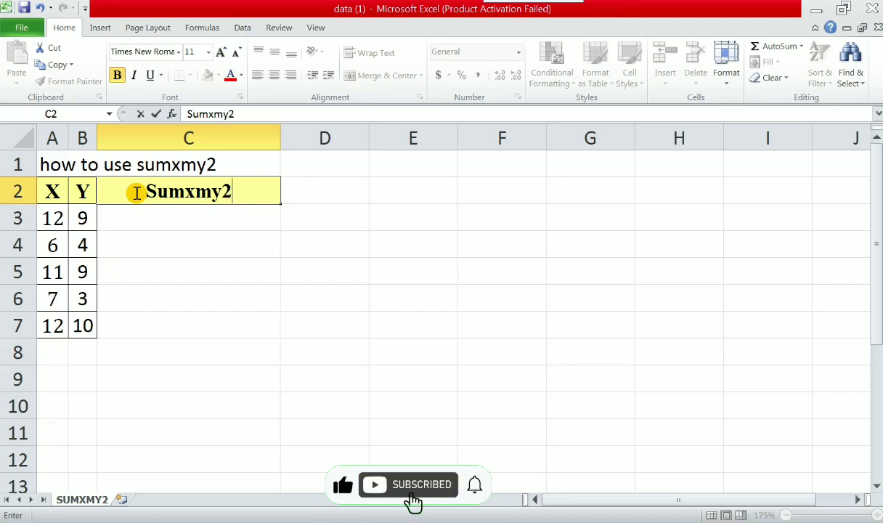
key("Return")
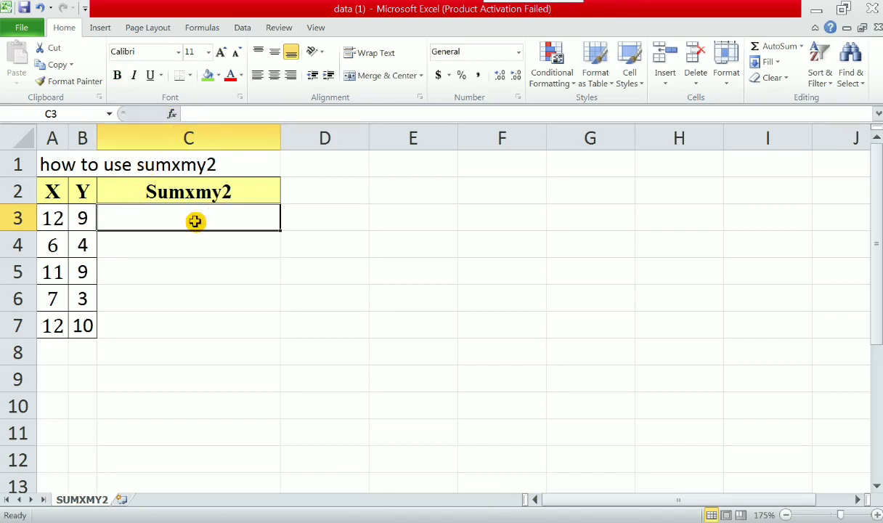
Enter the formula =SUMXMY2(A3,B3) in cell C3.
type("=sum")
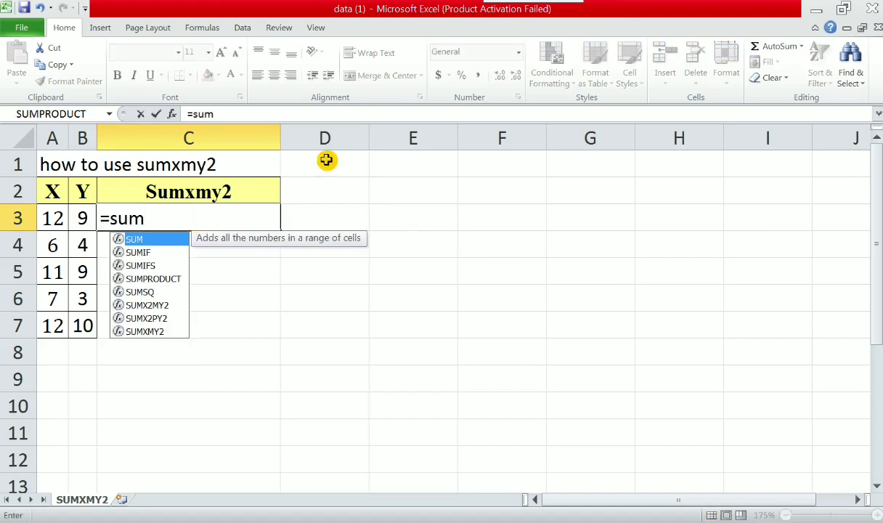
double_click(154, 331)
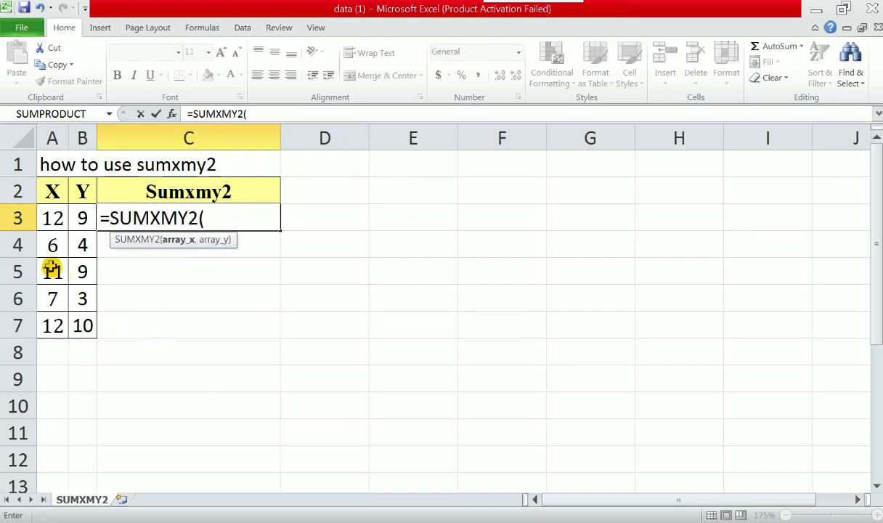
left_click(58, 222)
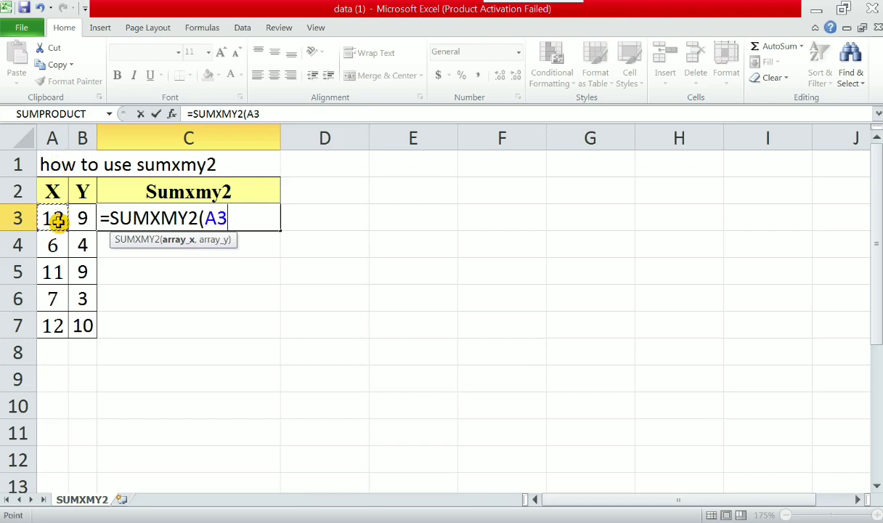
type(",")
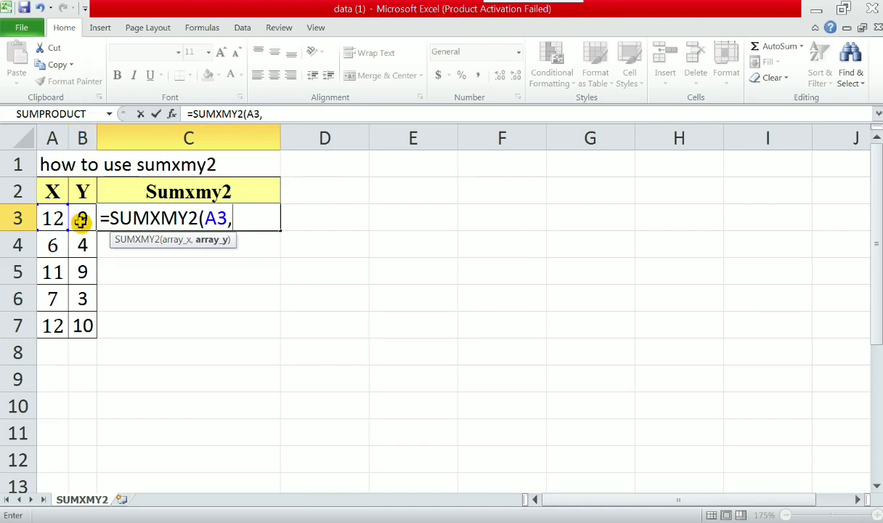
left_click(81, 219)
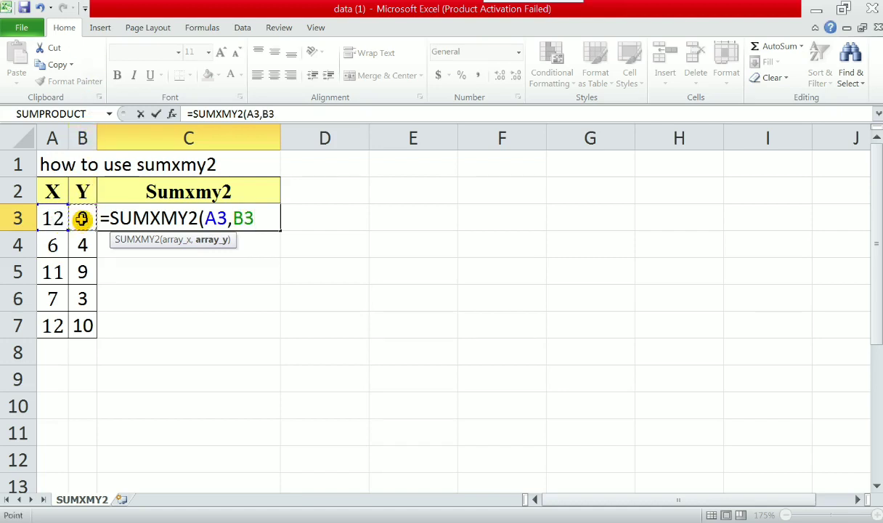
type(")")
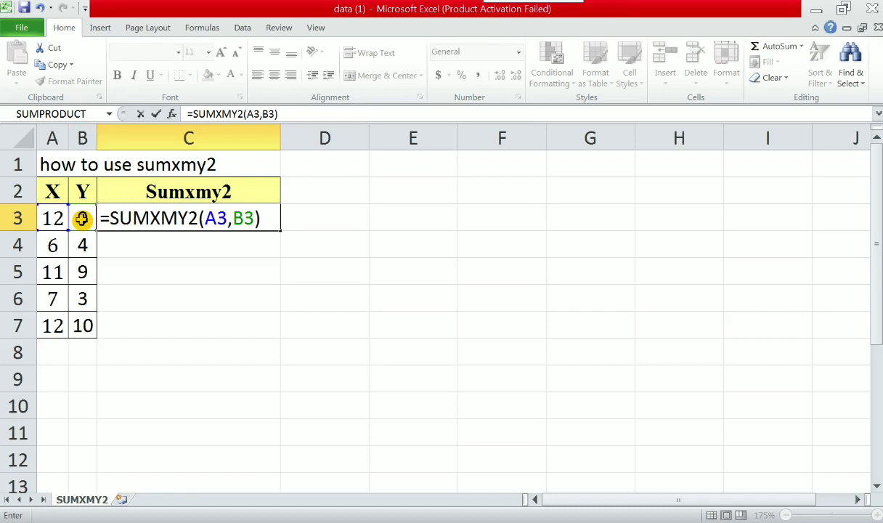
key("Return")
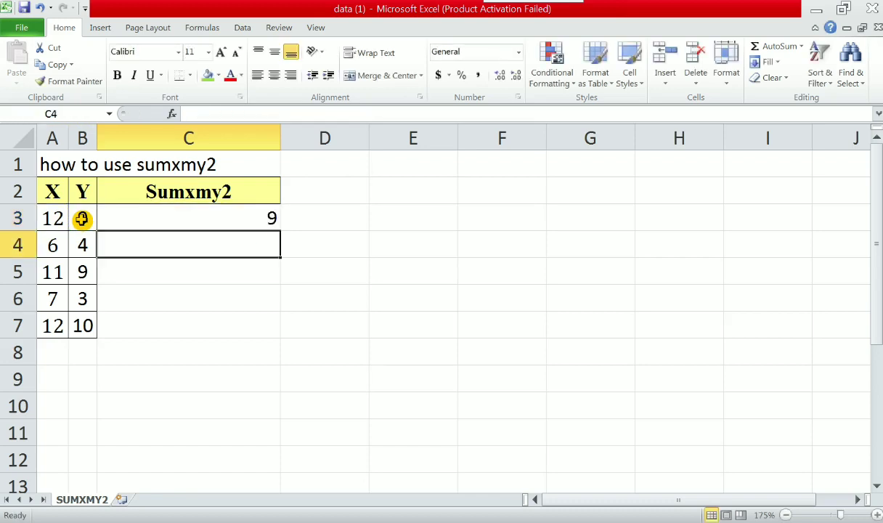
Copy the C3 formula down through C7 and give the range C3:C7 a green fill.
key("Up")
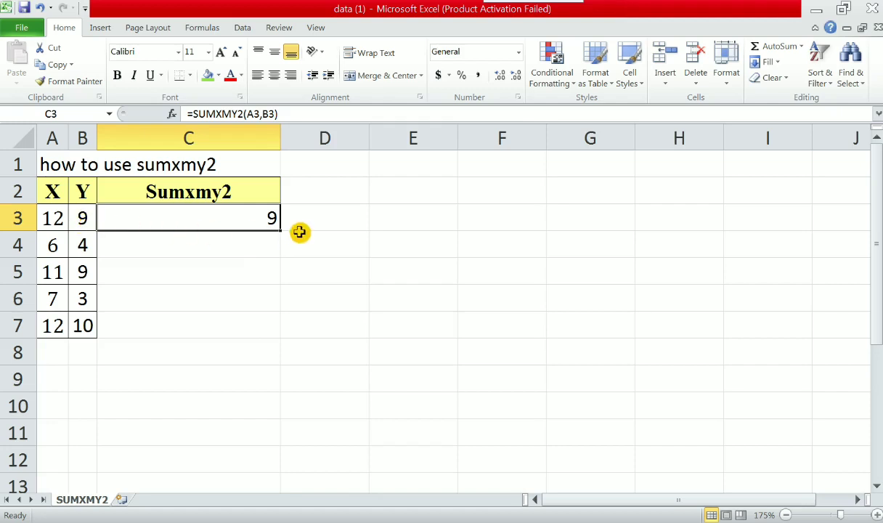
left_click_drag(282, 232, 263, 326)
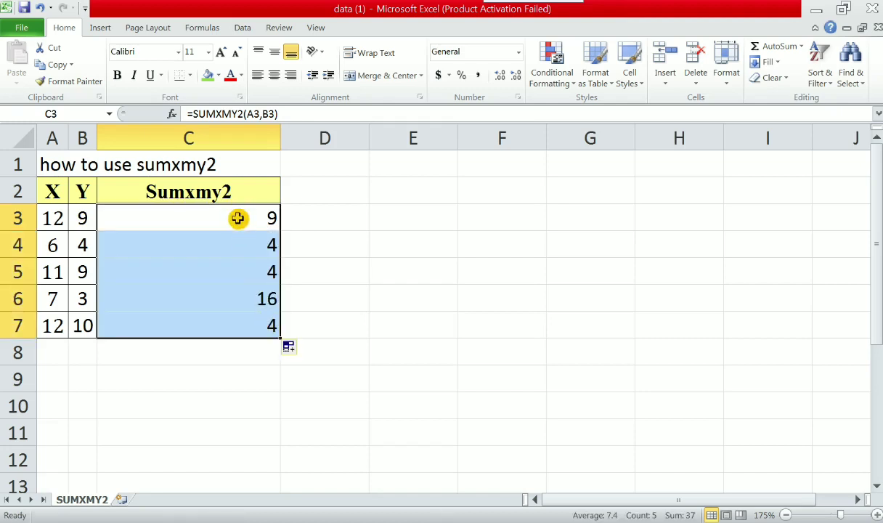
left_click(208, 77)
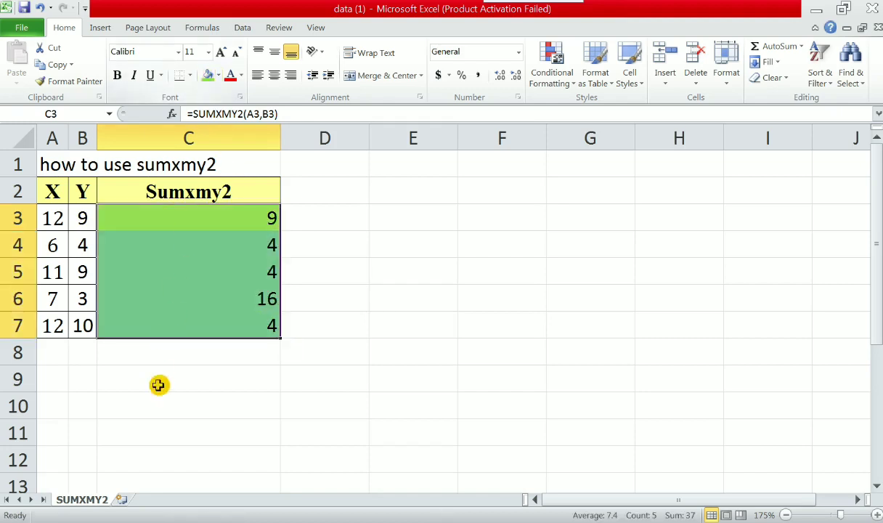
Start an equation in cell C10 with the text "(X-Y)2=".
left_click(152, 410)
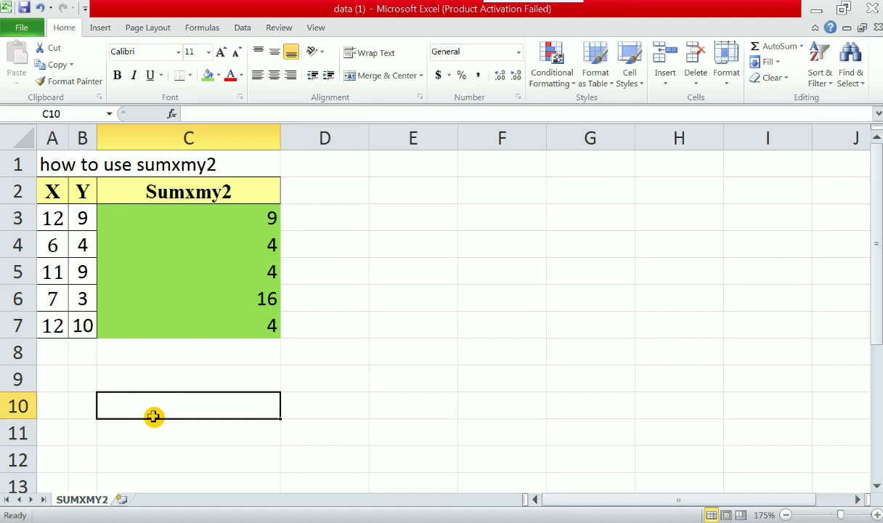
type("9")
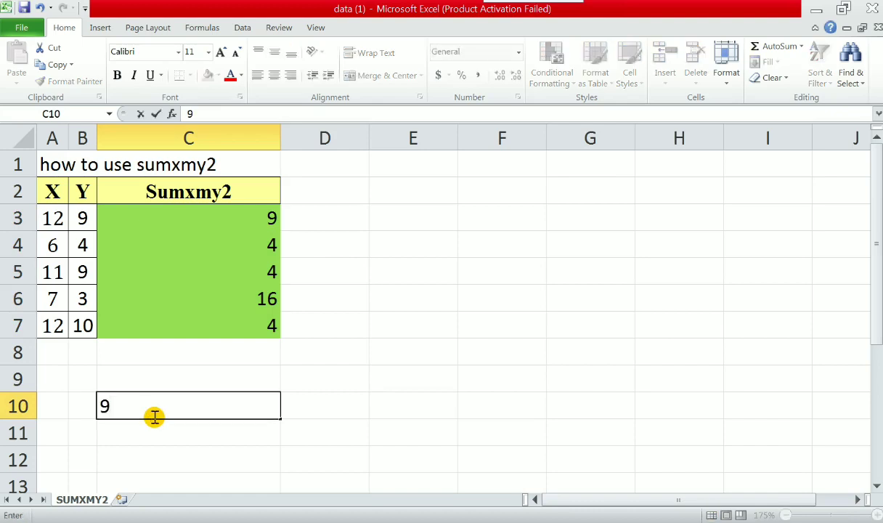
key("BackSpace")
type("(x")
key("BackSpace")
type("X-Y")
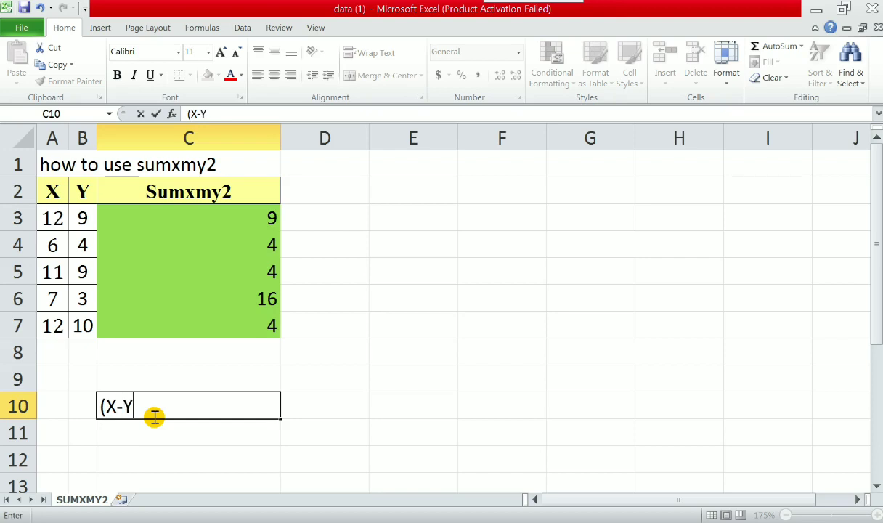
type("0")
key("BackSpace")
type(")2=")
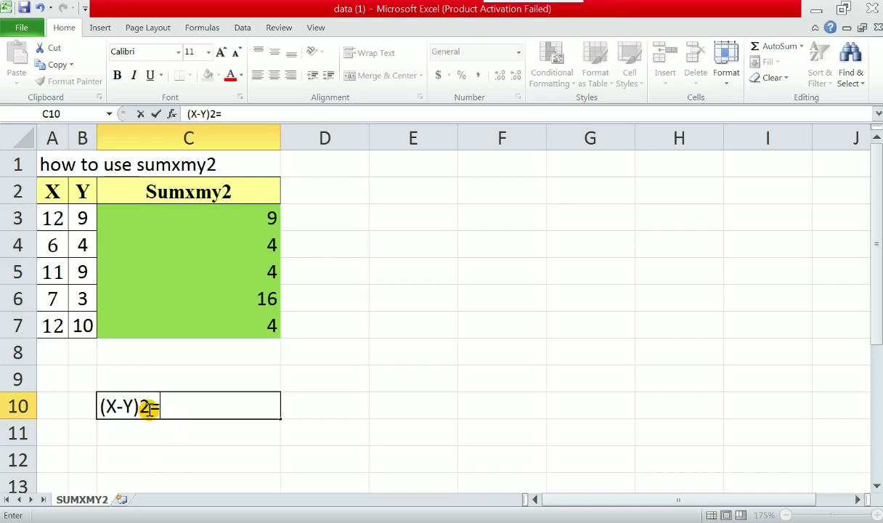
Format the 2 after (X-Y) in cell C10 as superscript.
left_click_drag(149, 406, 143, 408)
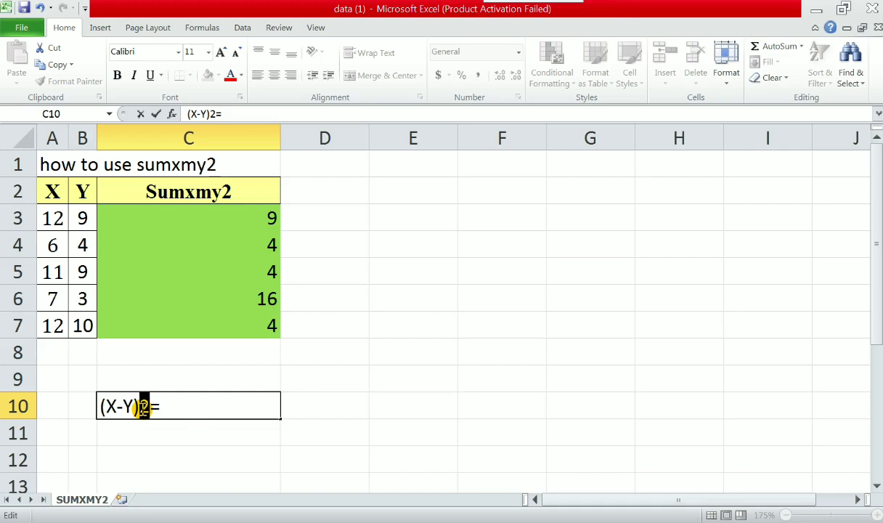
key("ctrl+1")
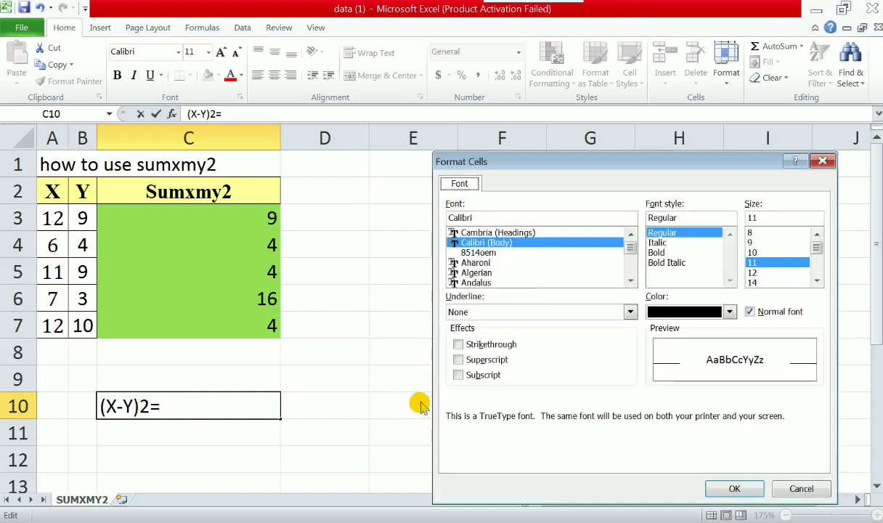
left_click(465, 360)
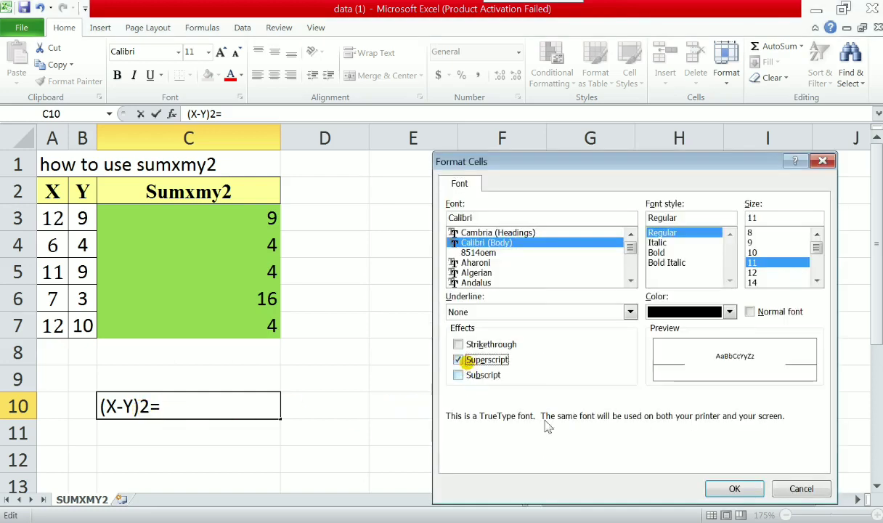
left_click(733, 488)
Append "X2+Y2-2XY" after the equals sign in cell C10.
left_click(179, 404)
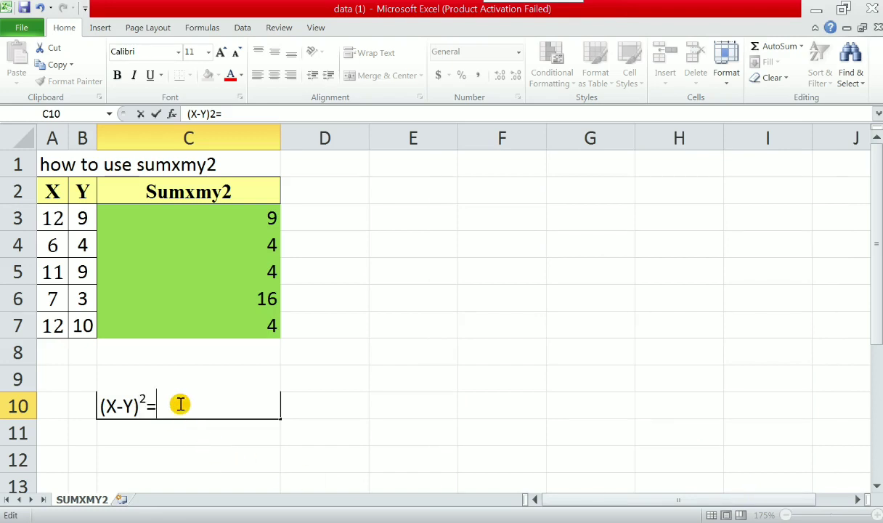
type("X2+Y")
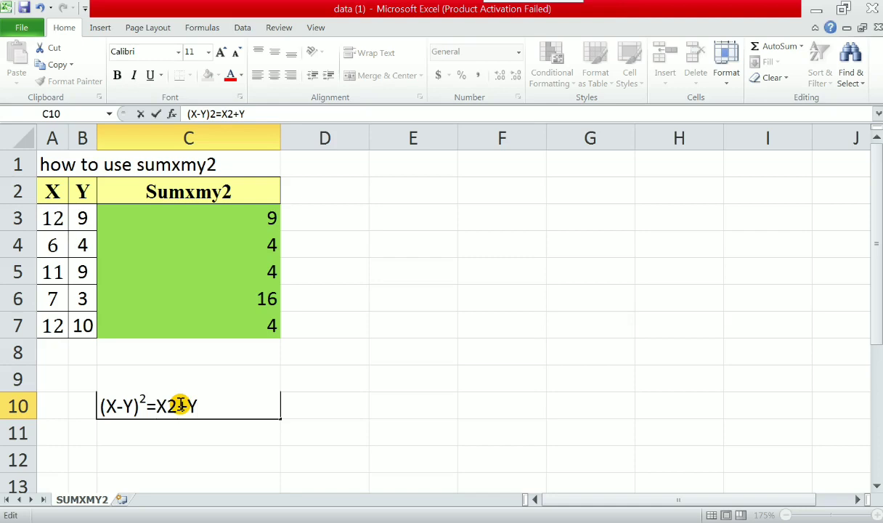
type("2-2X")
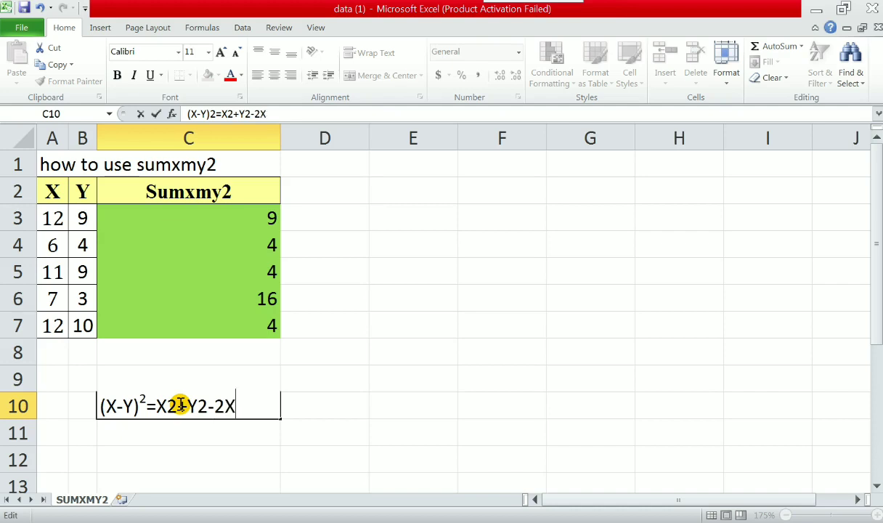
type("Y")
Format the 2 after the X that follows the equals sign in C10 as superscript.
left_click_drag(167, 405, 174, 398)
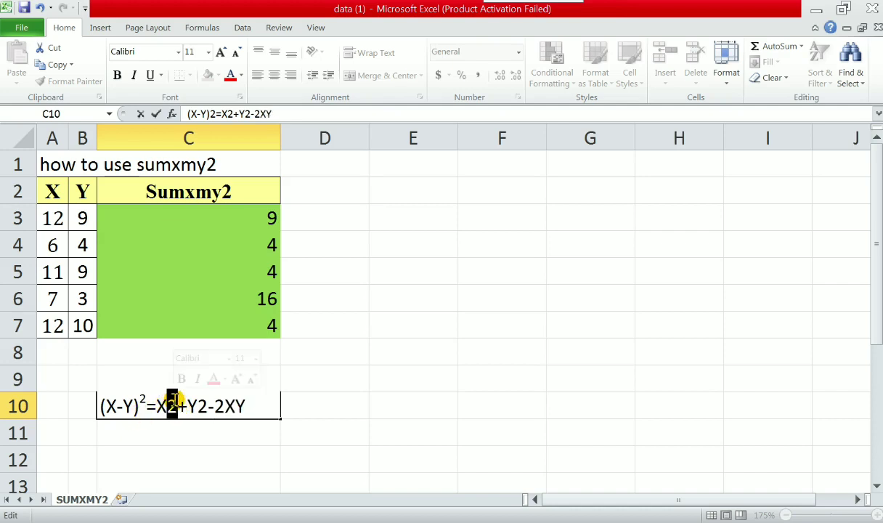
key("ctrl+1")
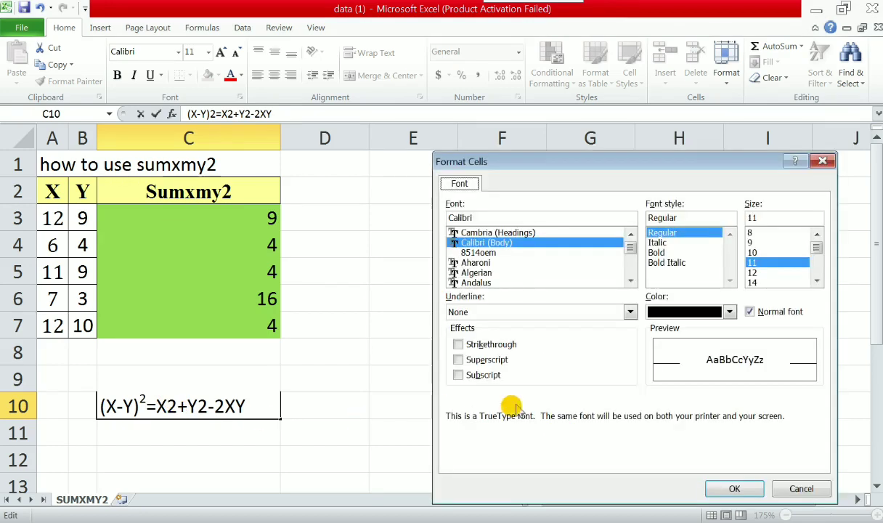
left_click(471, 359)
left_click(734, 488)
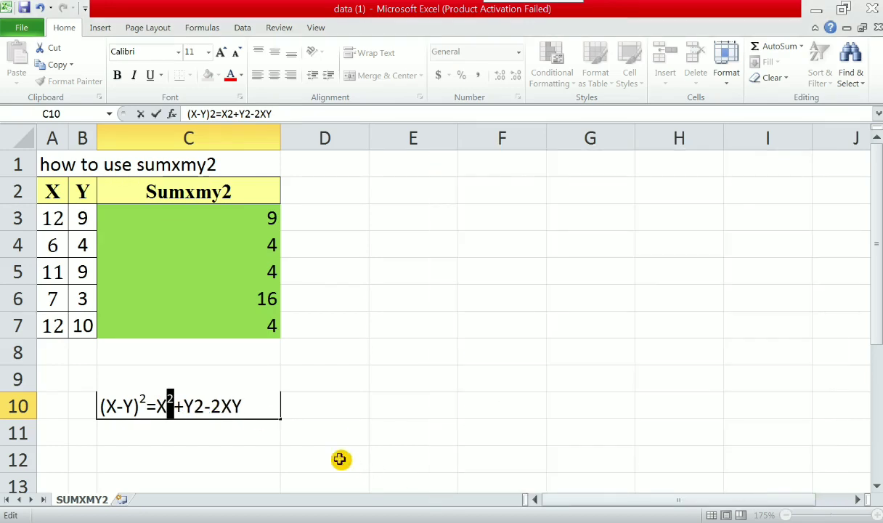
Format the 2 after the Y that follows the plus sign in C10 as superscript and commit the cell.
left_click_drag(194, 406, 202, 406)
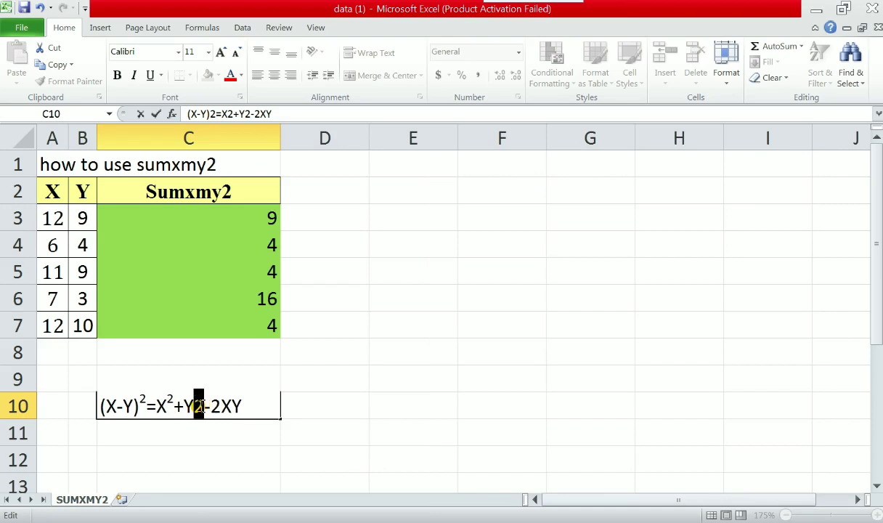
key("ctrl+1")
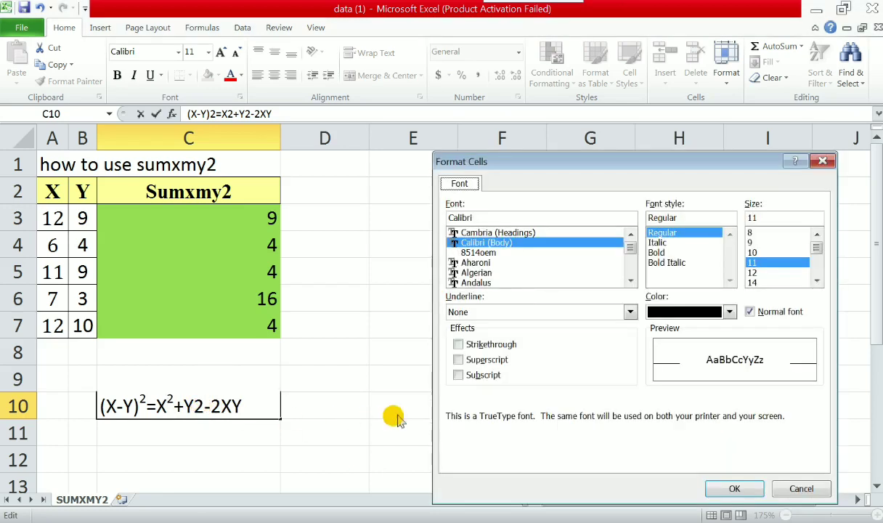
left_click(458, 360)
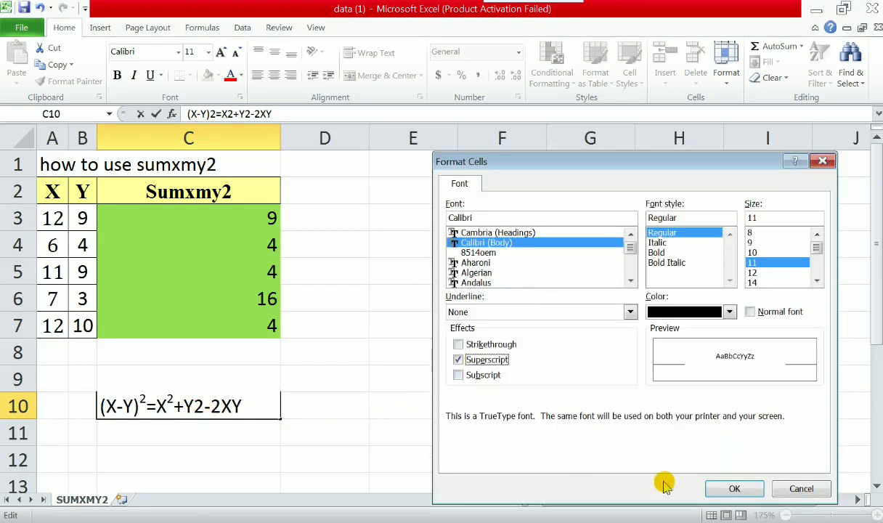
left_click(733, 488)
left_click(271, 465)
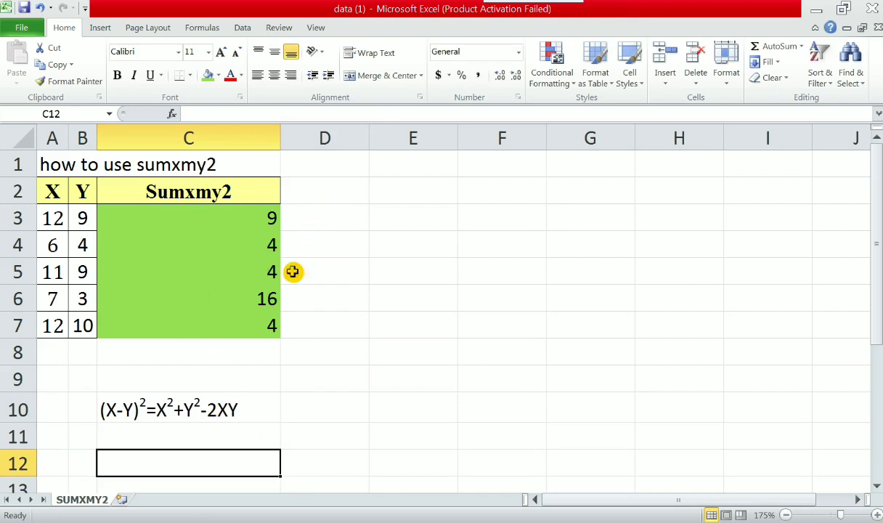
Copy the text "X-Y" from the equation in C10 into D2 and give D2 the header formatting of C2.
left_click(116, 411)
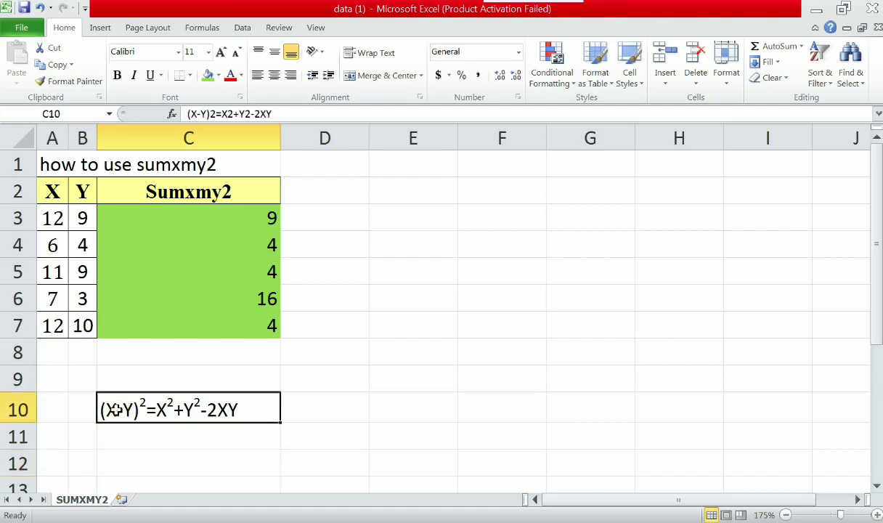
double_click(128, 410)
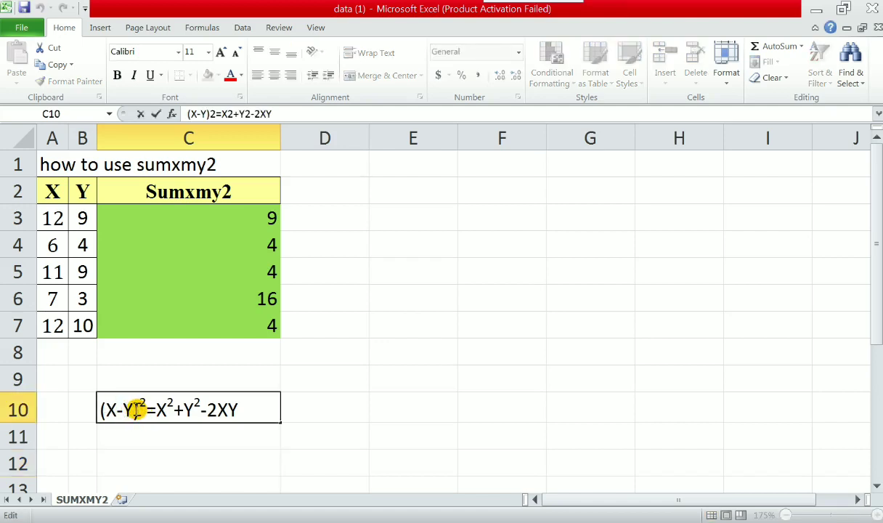
left_click_drag(134, 410, 107, 411)
key("ctrl+c")
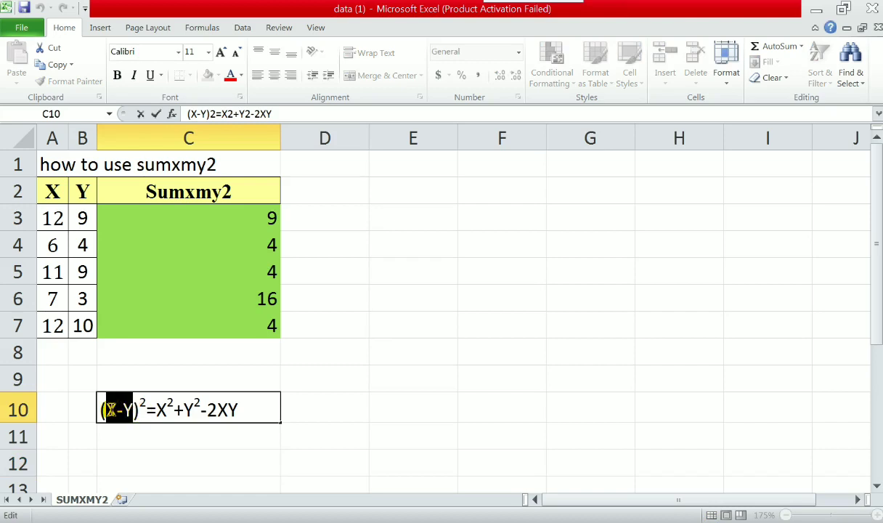
left_click(385, 411)
left_click(325, 194)
key("ctrl+v")
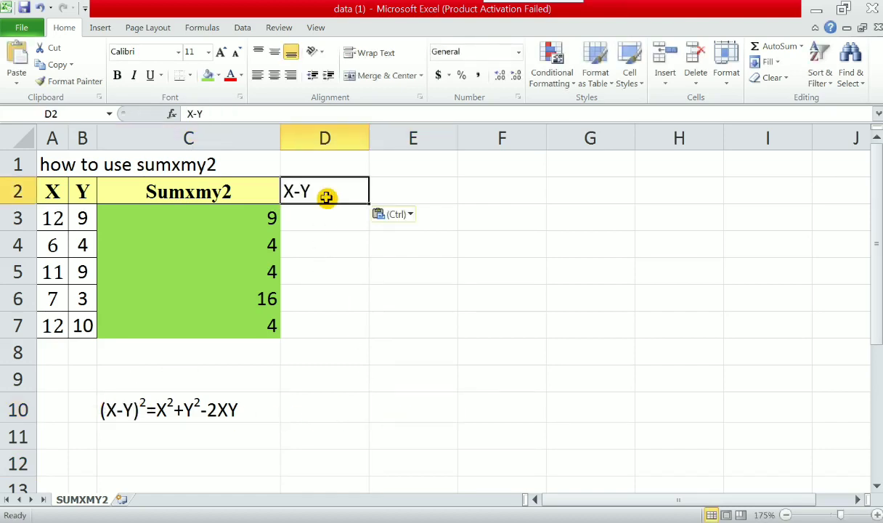
left_click(244, 193)
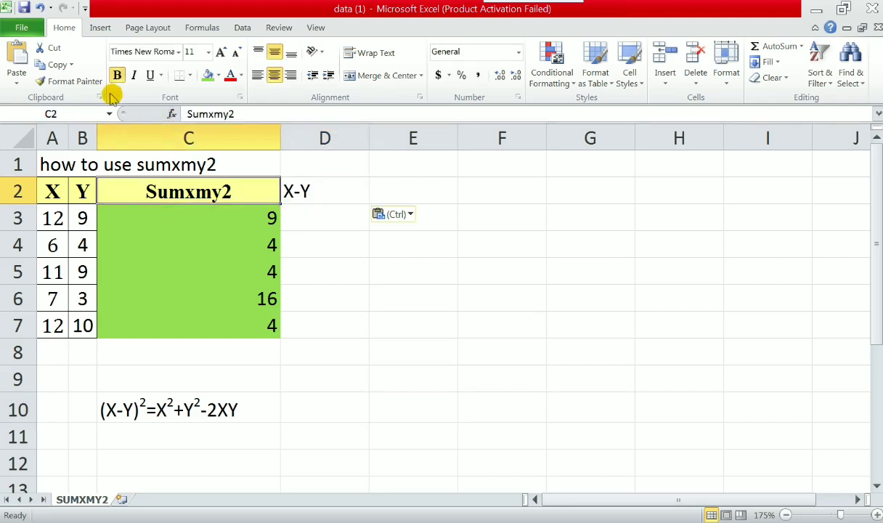
left_click(88, 82)
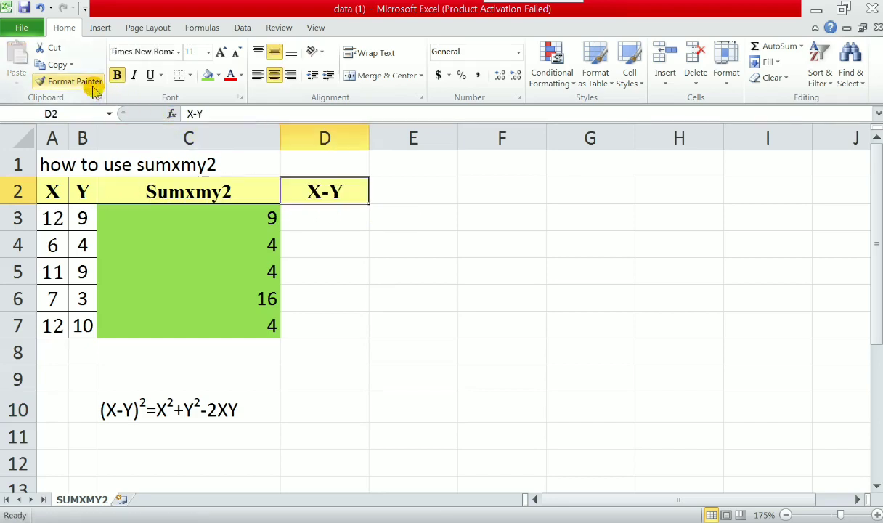
Enter the formula =A3-B3 in cell D3 under the X-Y header.
key("Return")
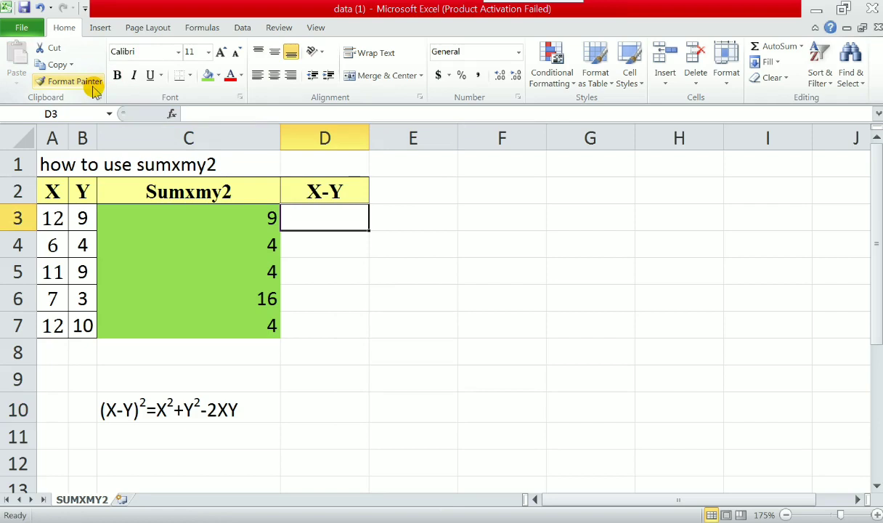
type("=")
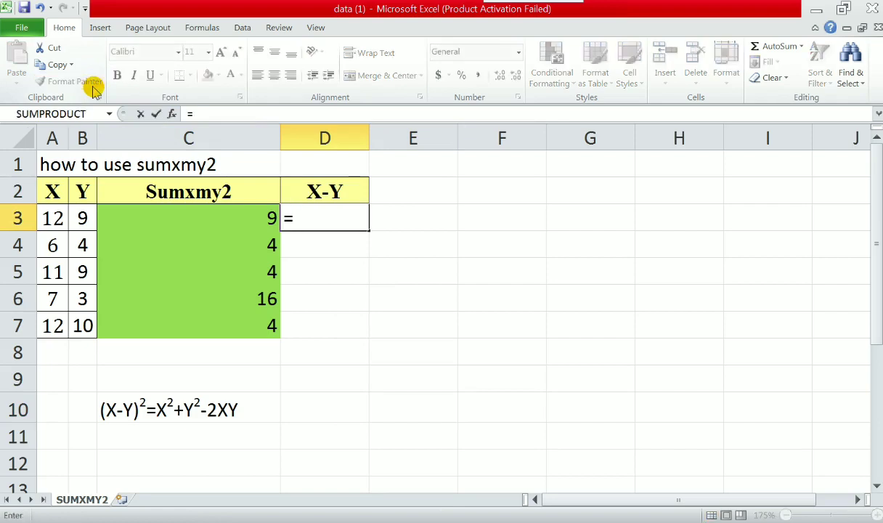
left_click(53, 218)
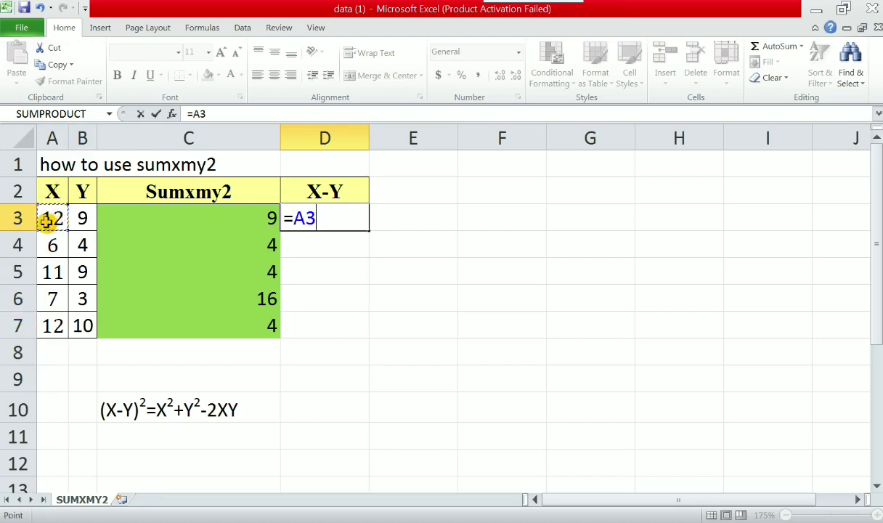
type("-")
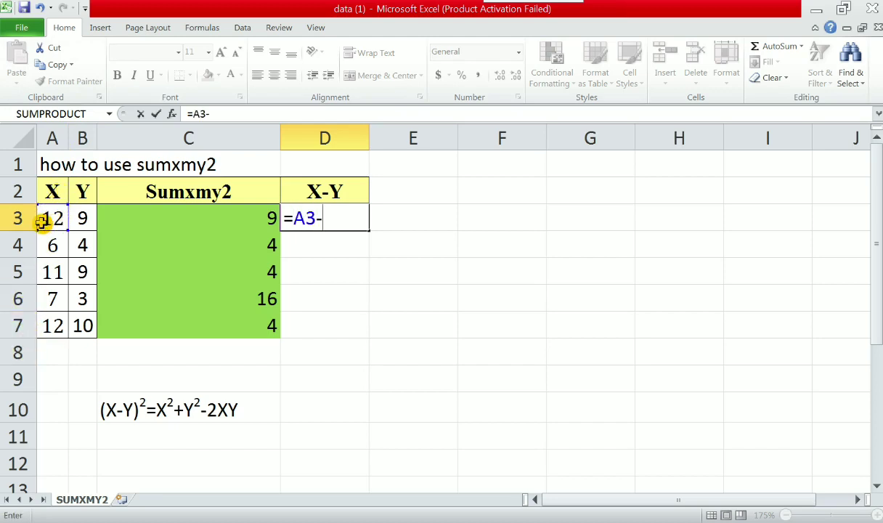
left_click(84, 220)
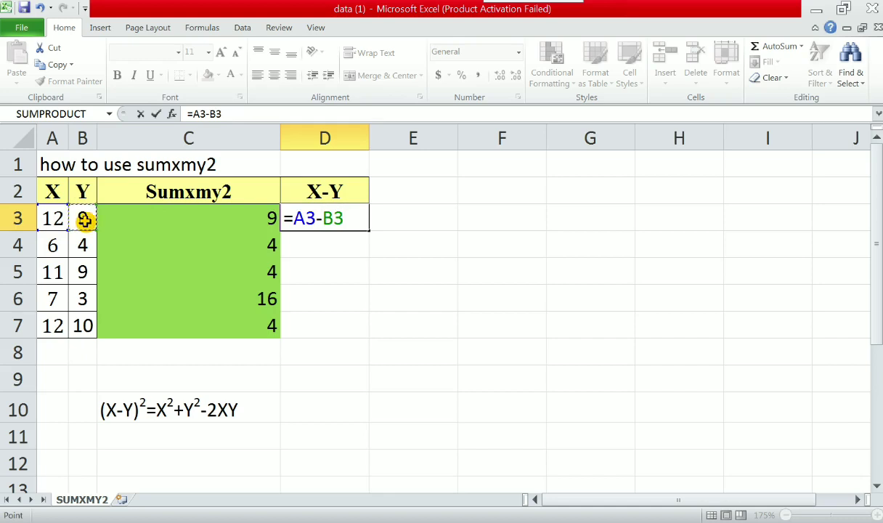
key("Return")
Copy the formula in D3 down the X-Y column through cell D7.
key("Up")
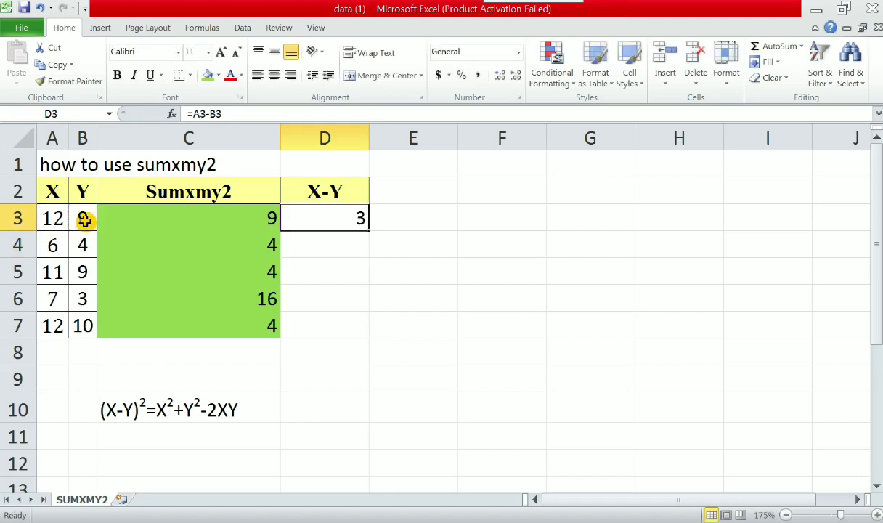
key("ctrl+c")
key("shift+Down")
key("shift+Down")
key("shift+Down")
key("shift+Down")
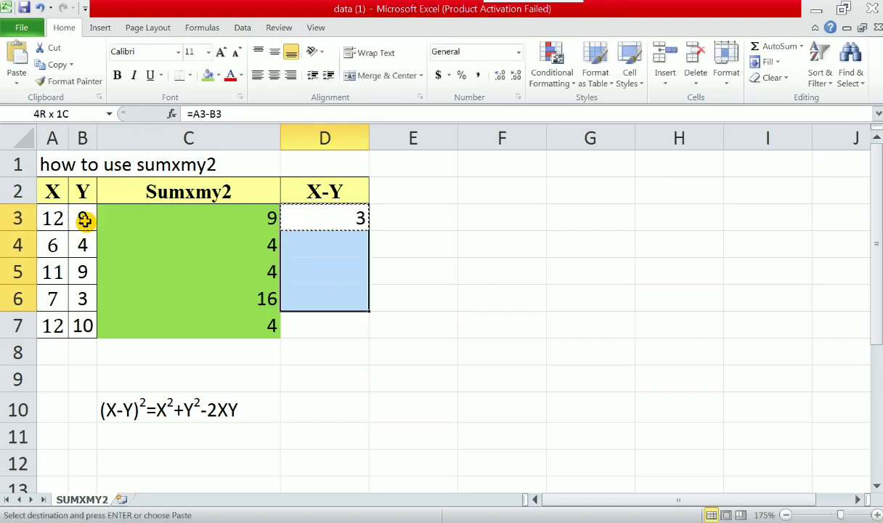
key("ctrl+v")
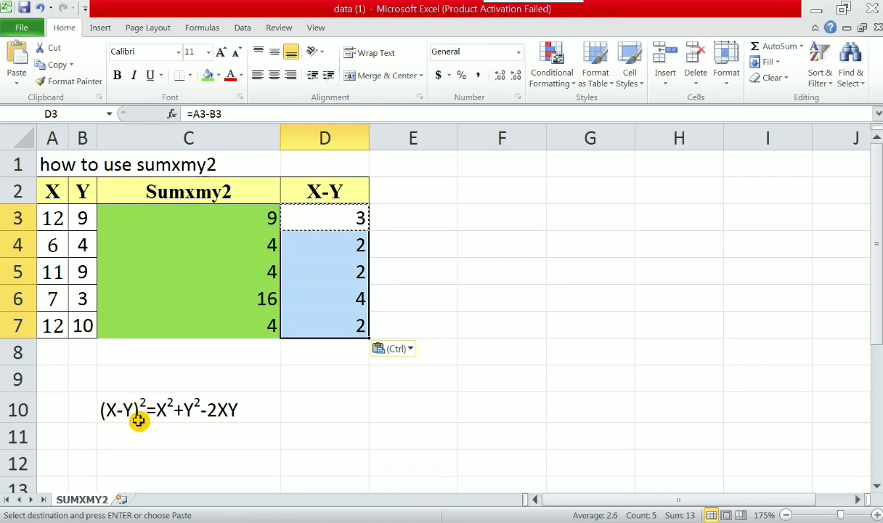
Enter the header text "(X-Y)2" in cell E2.
left_click(410, 190)
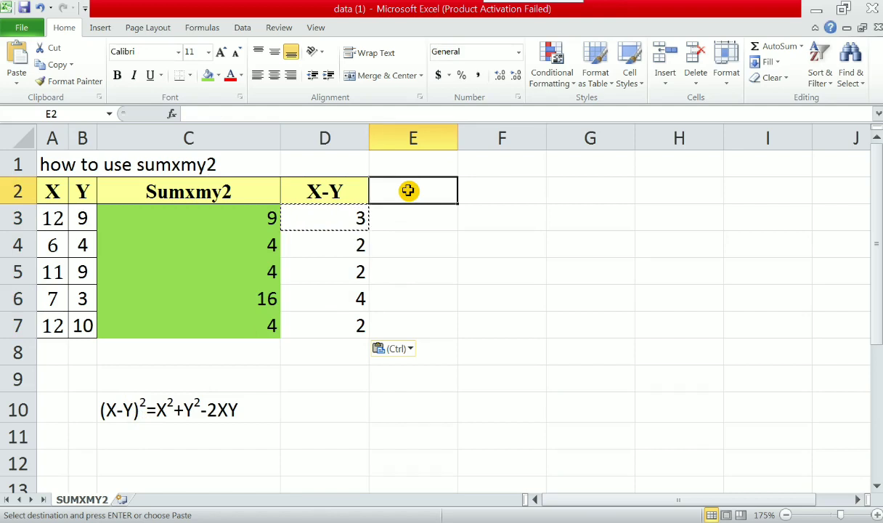
type("(")
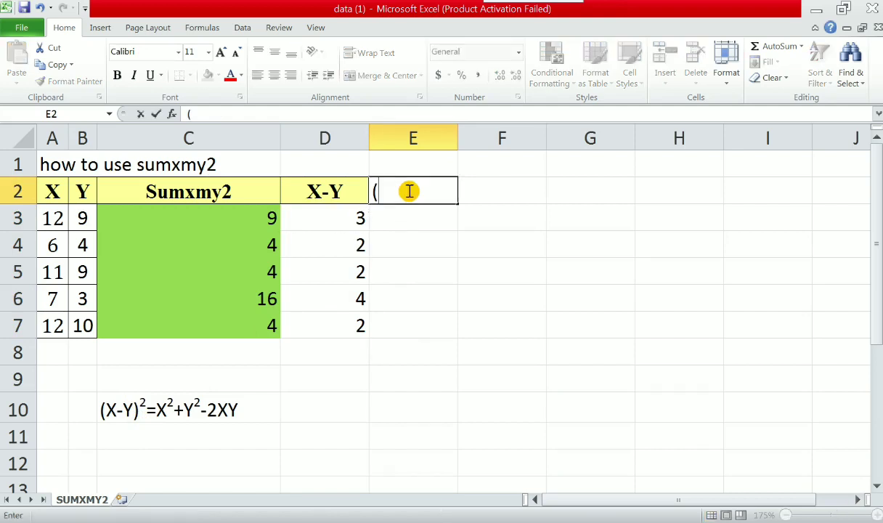
type("X-Y")
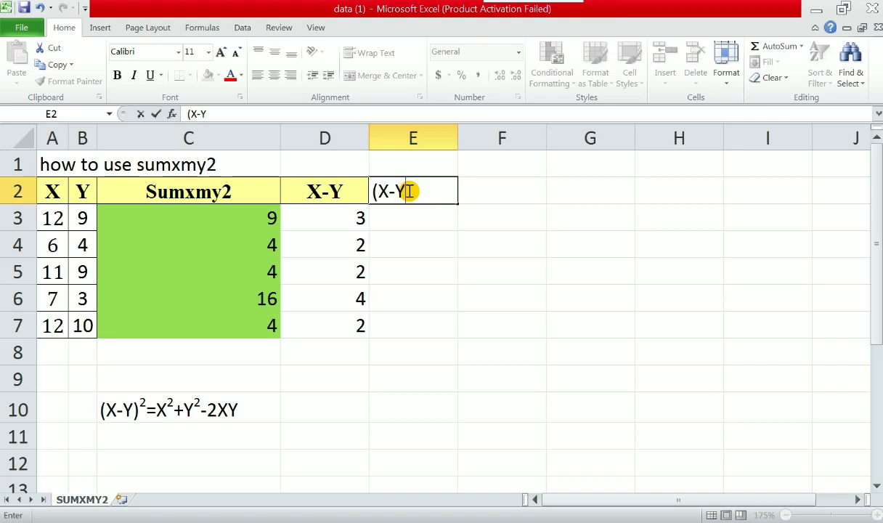
type(")2")
Try applying superscript to the whole header cells D2 and E2, and undo that formatting.
key("shift+Left")
key("ctrl+1")
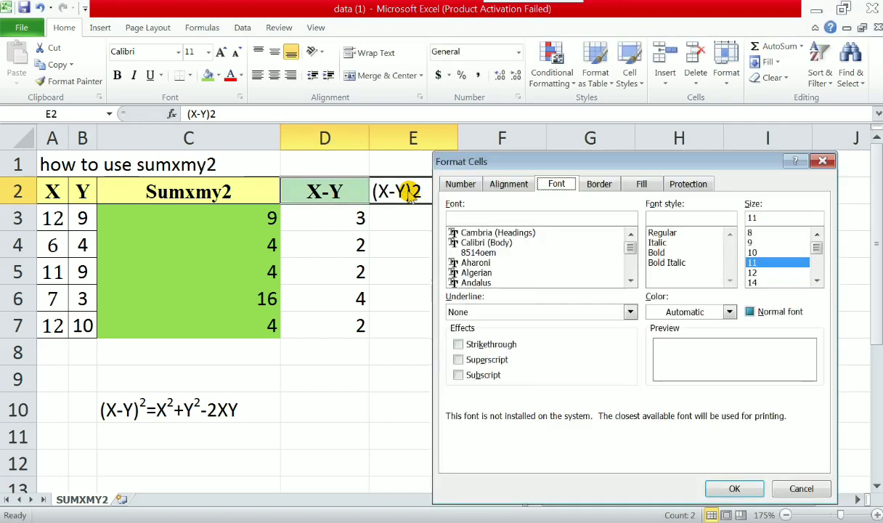
left_click(471, 359)
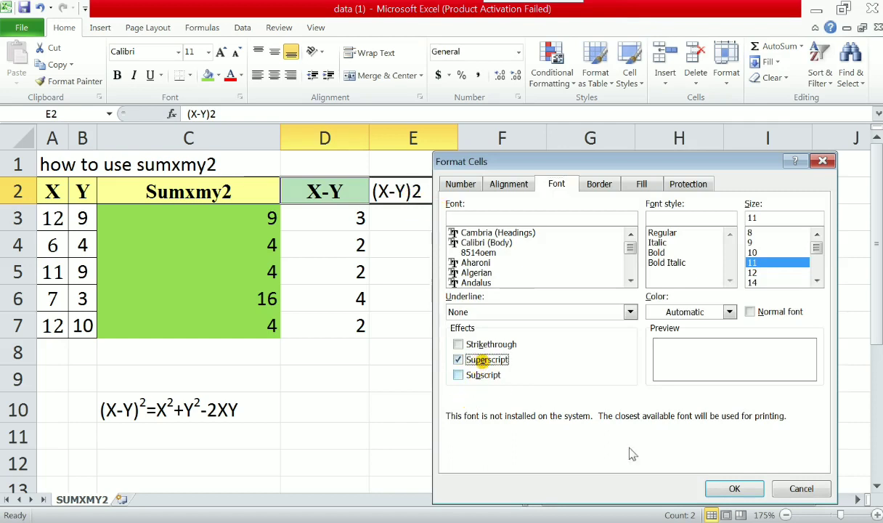
left_click(748, 489)
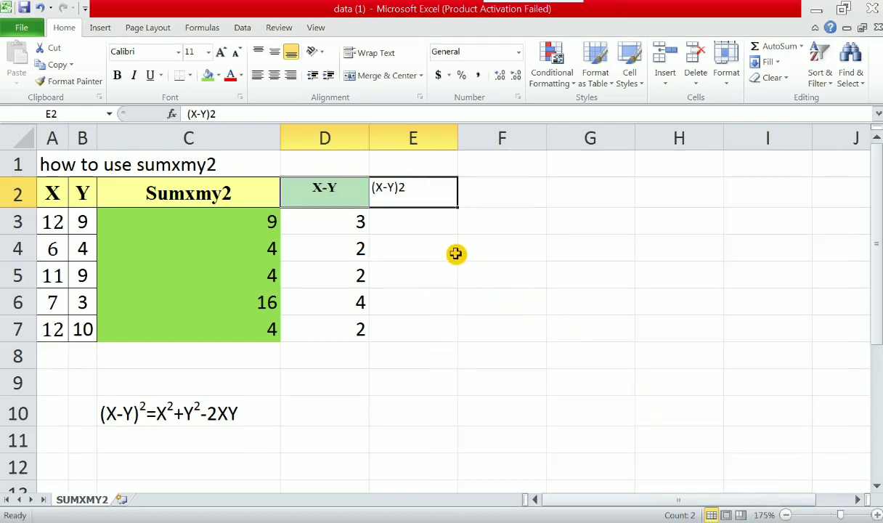
key("ctrl+z")
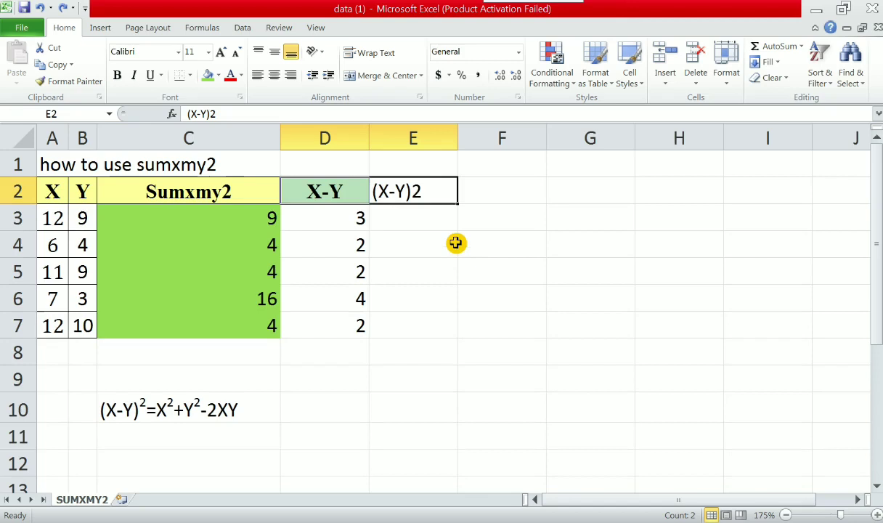
Try formatting the characters ")2" in cell E2 as superscript, and undo that change.
double_click(430, 190)
left_click_drag(424, 190, 412, 190)
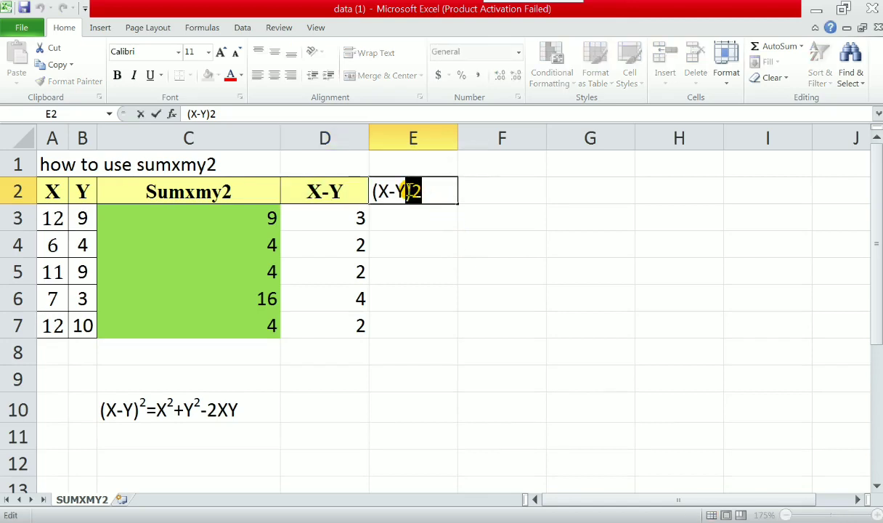
key("ctrl+1")
left_click(460, 360)
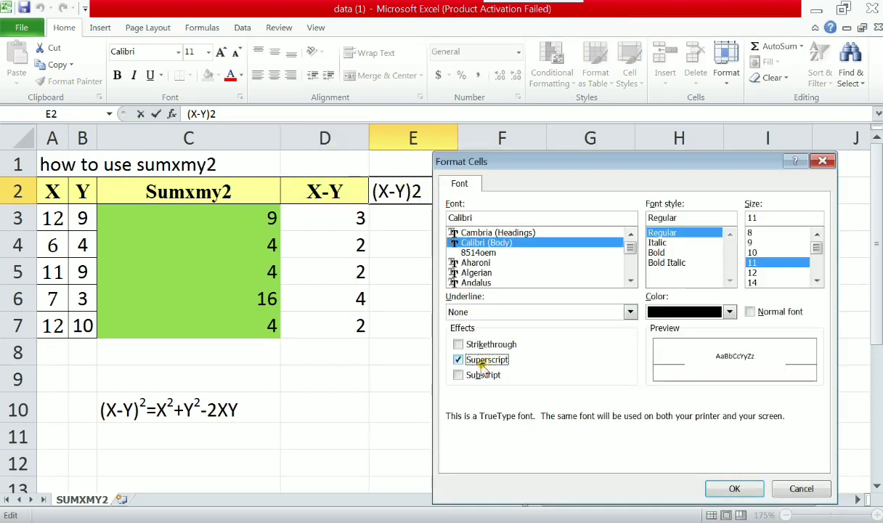
left_click(727, 486)
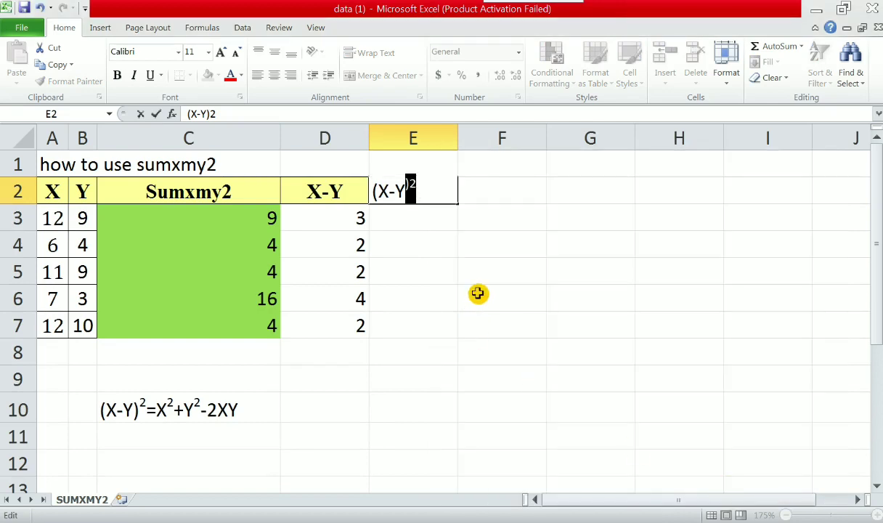
key("ctrl+z")
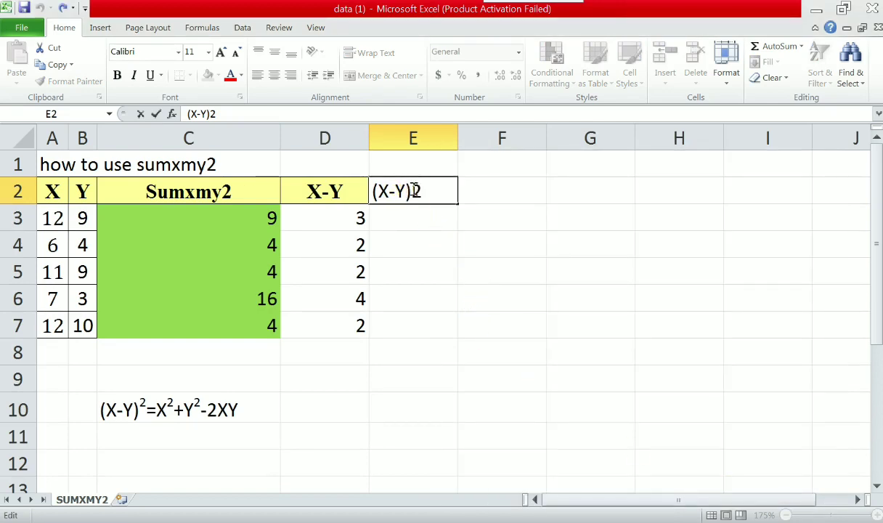
Format only the 2 after (X-Y) in cell E2 as superscript and commit the cell.
left_click_drag(411, 190, 425, 188)
key("ctrl+1")
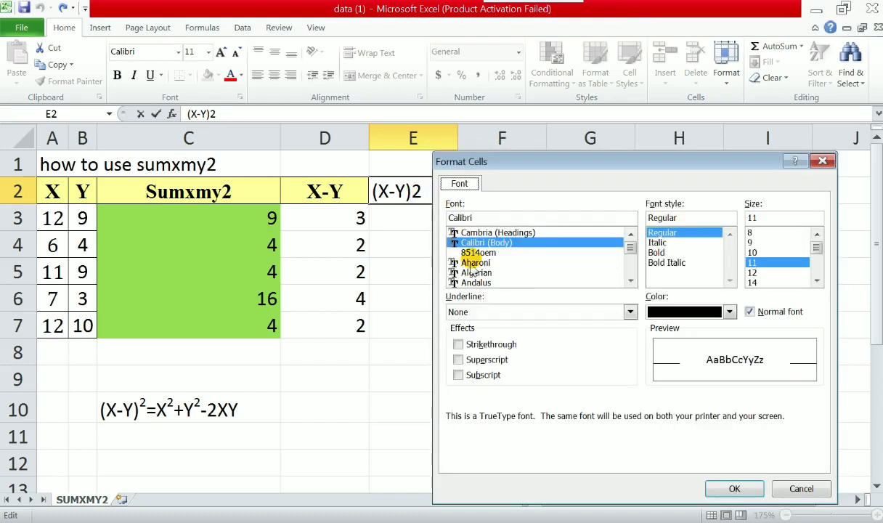
left_click(477, 363)
left_click(732, 489)
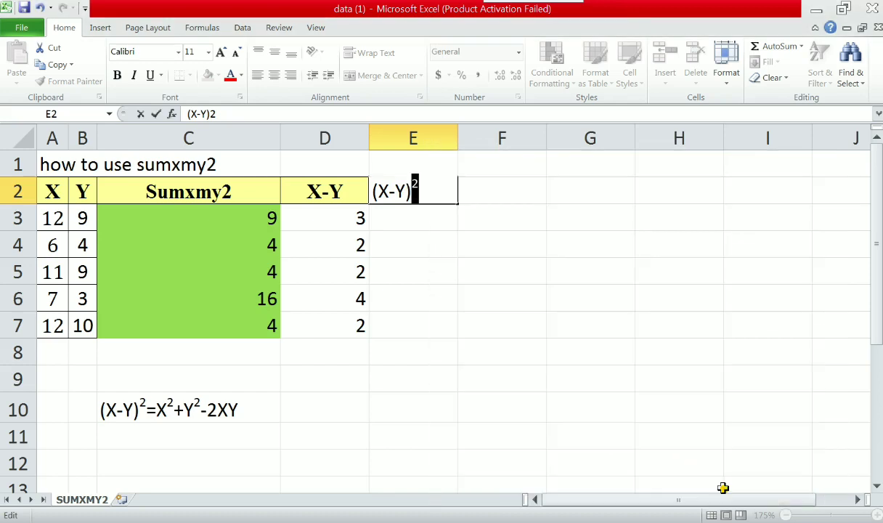
left_click(422, 218)
Enter the formula =D3*D3 in cell E3 to multiply the X-Y difference by itself.
left_click(423, 218)
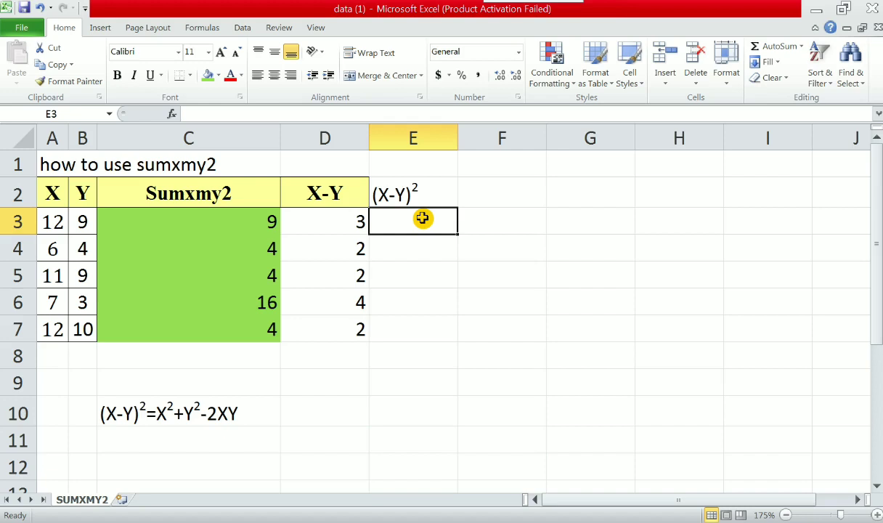
type("=")
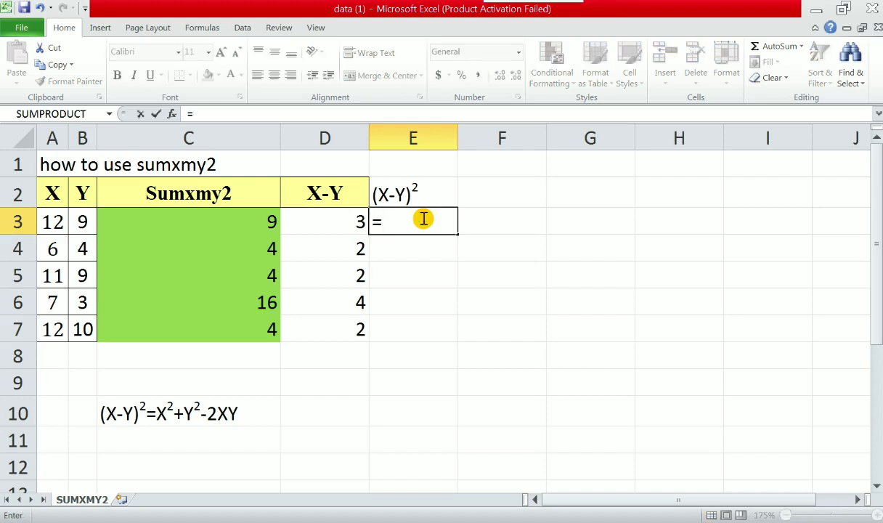
key("Left")
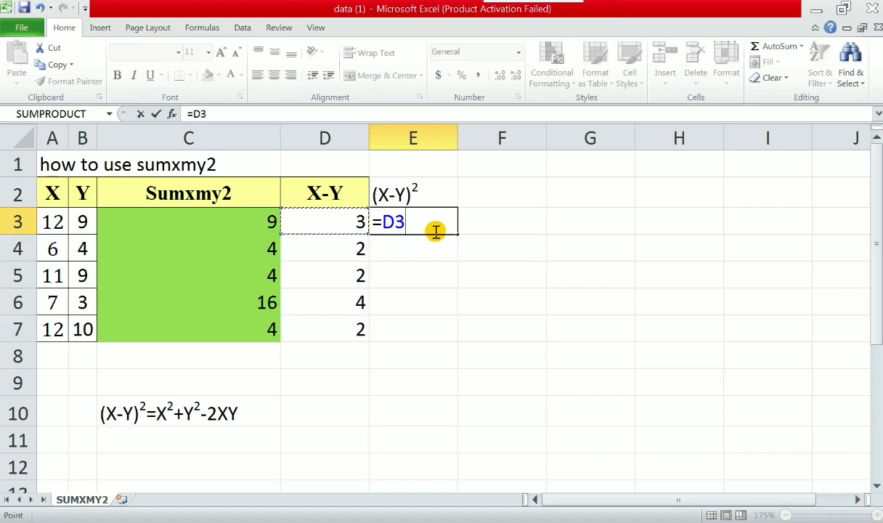
type("*")
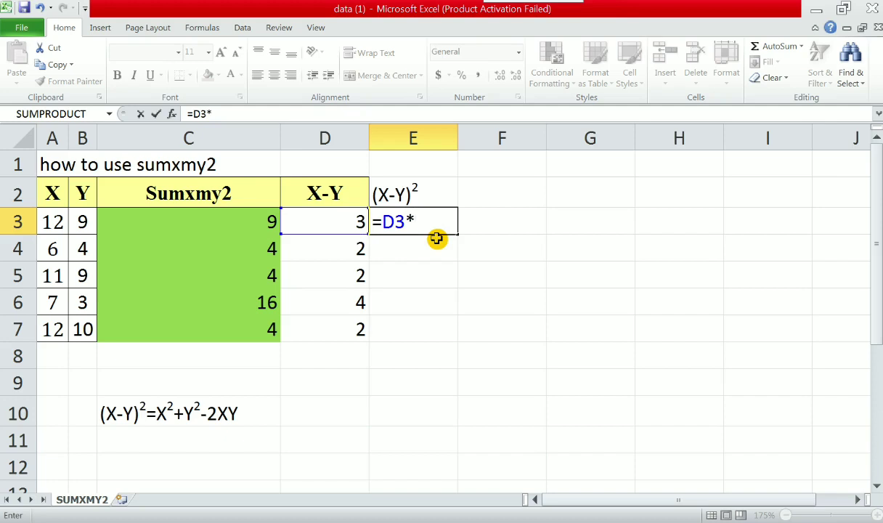
left_click(346, 219)
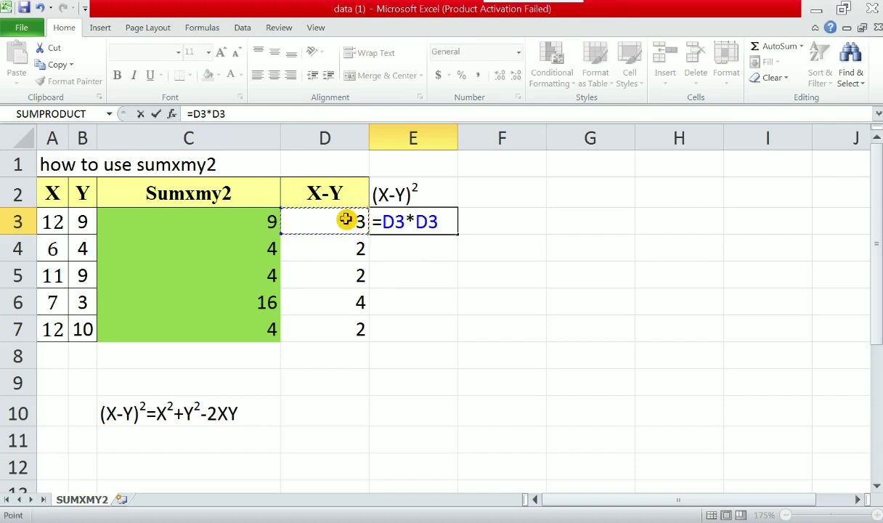
key("Return")
key("Up")
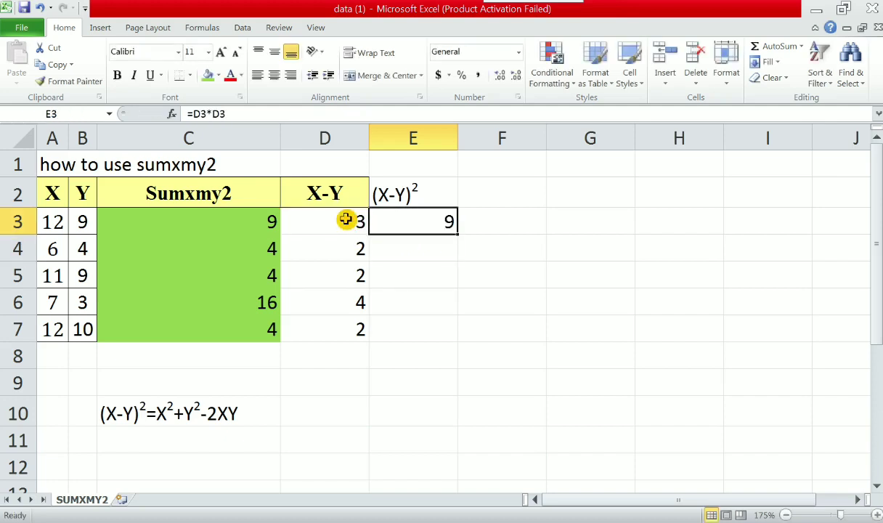
Replace the formula in cell E3 with =D3^2.
type("=")
left_click(346, 219)
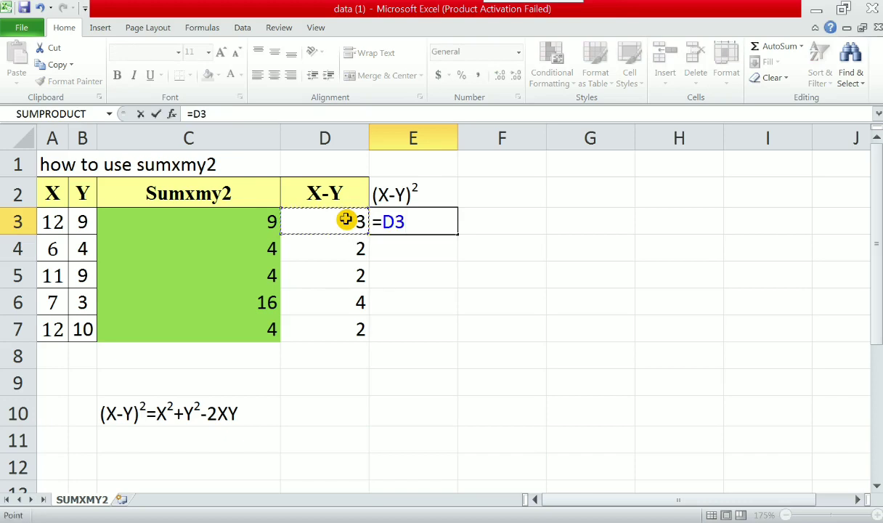
type("^2")
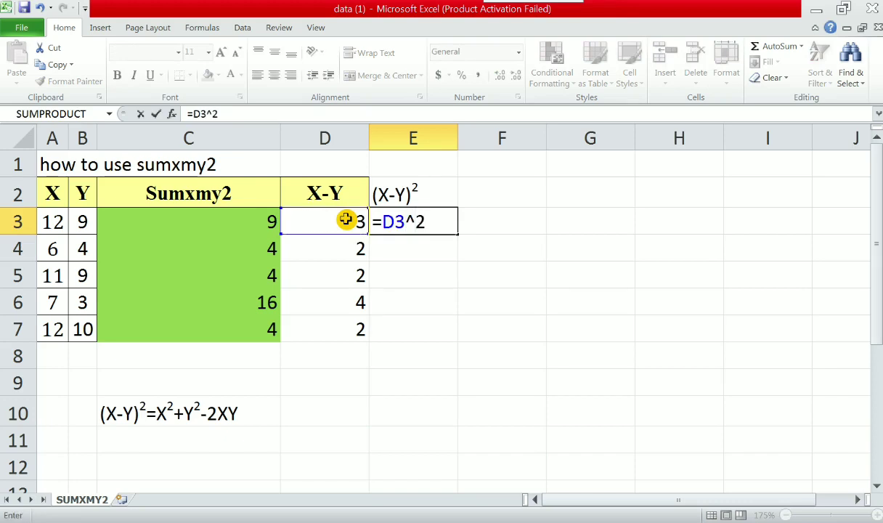
key("Return")
key("Up")
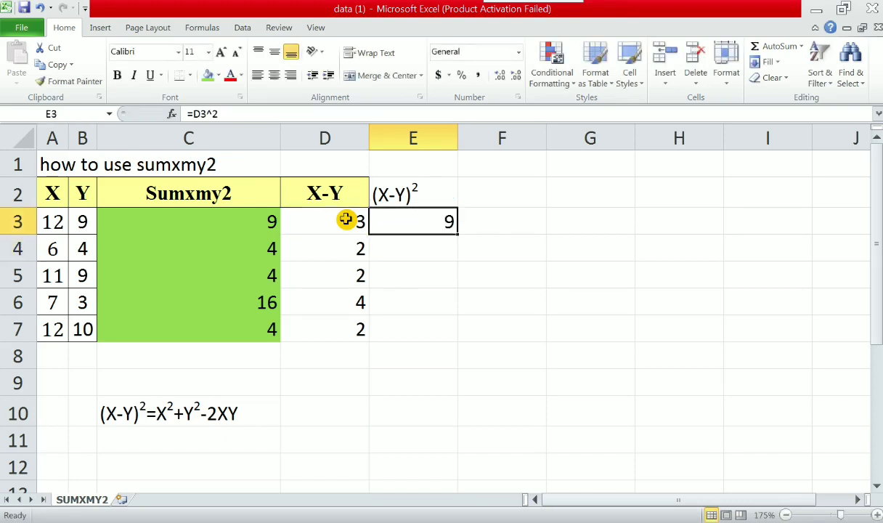
Copy the squaring formula from cell E3 into cells E4 through E7.
key("ctrl+c")
key("Down")
key("shift+Down")
key("shift+Down")
key("shift+Down")
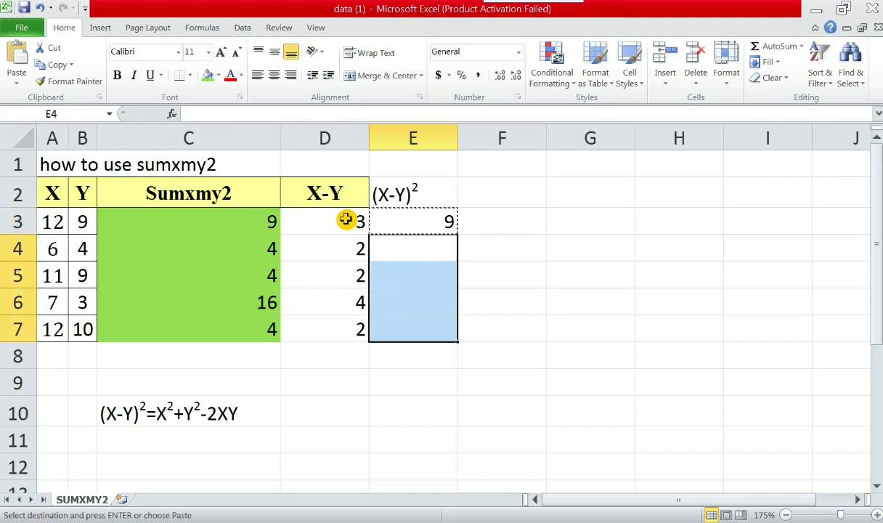
key("ctrl+v")
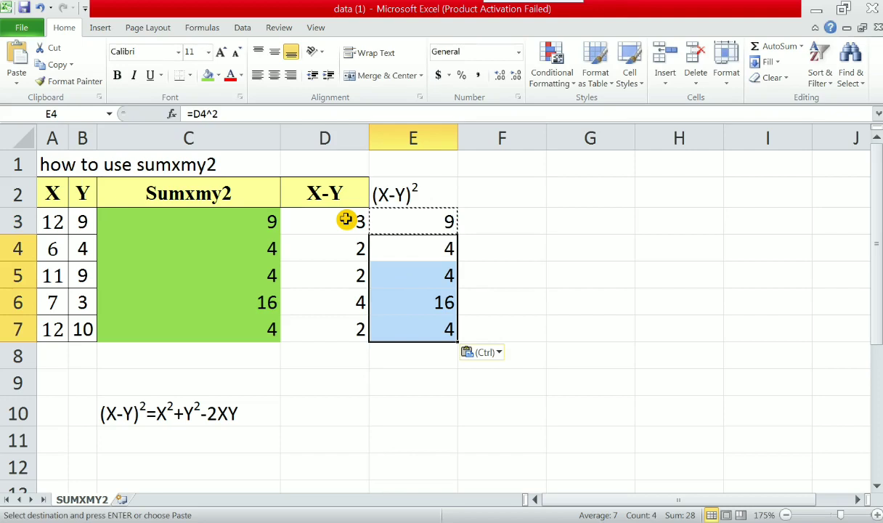
key("Up")
key("Up")
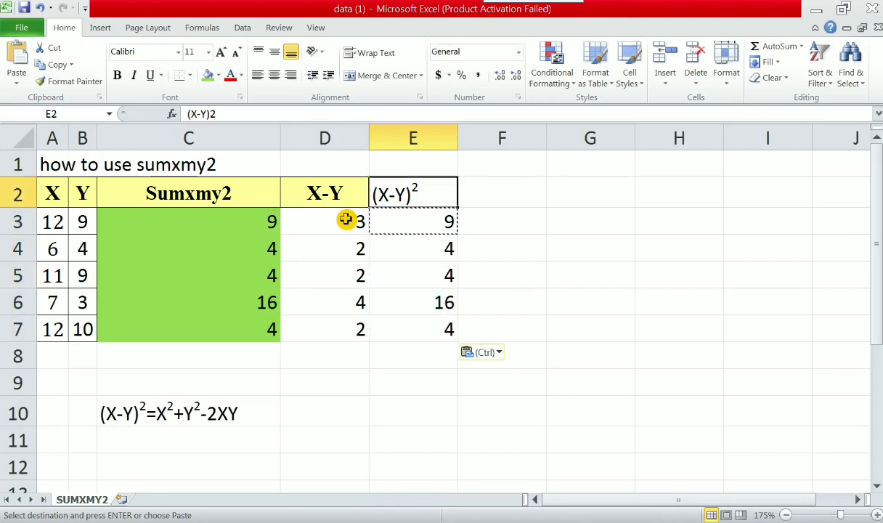
key("Left")
key("Right")
key("Right")
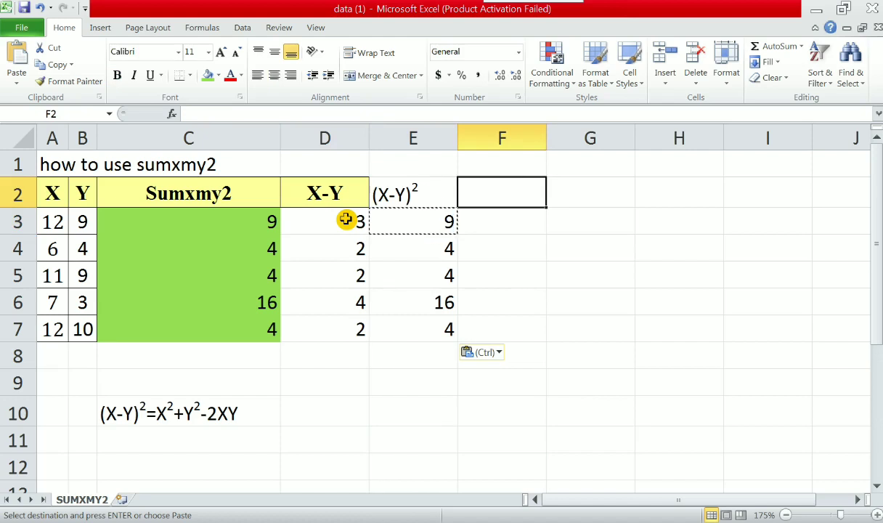
Fill the (X-Y)² result cells E3 through E7 with the same green as the Sumxmy2 column.
left_click_drag(440, 223, 435, 332)
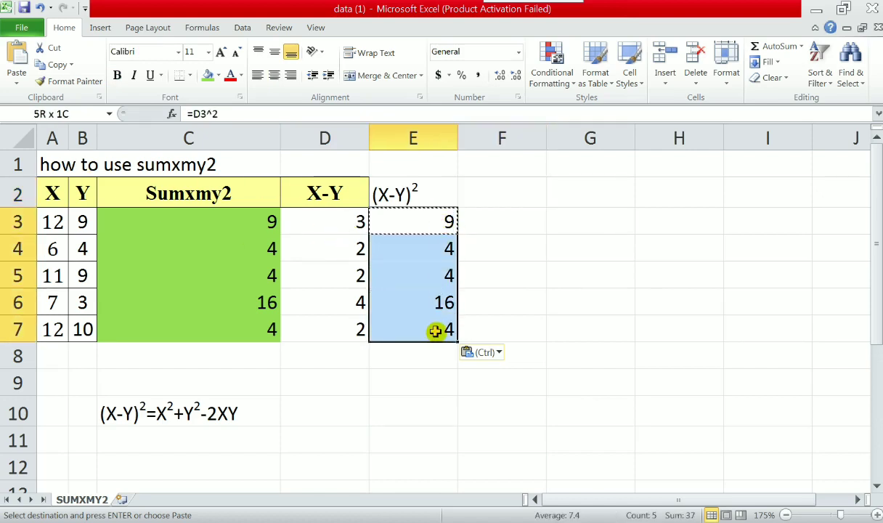
left_click(207, 75)
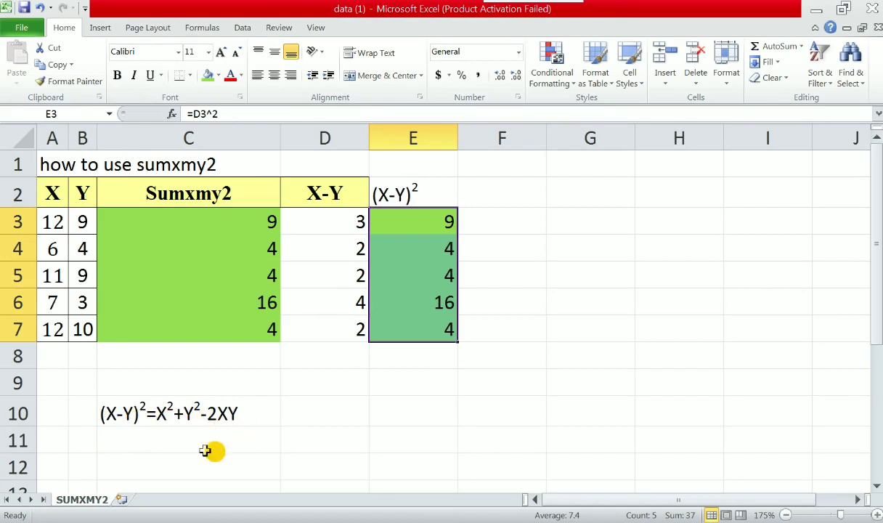
Enter the header "x^2" in cell F2 and "Y^2" in cell G2.
left_click(493, 193)
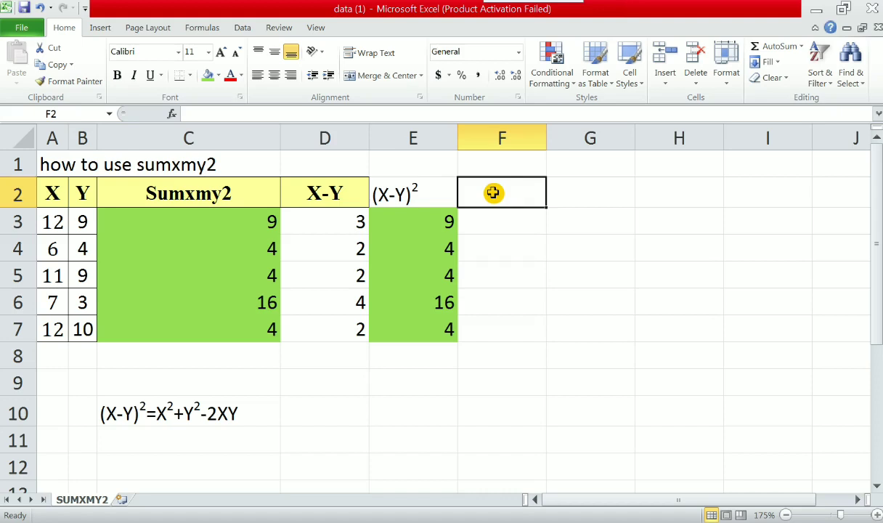
type("x")
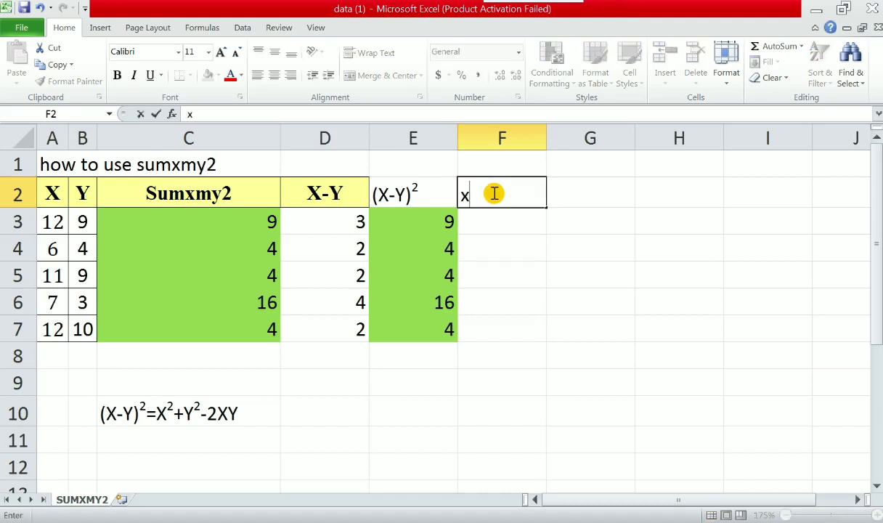
type("^2")
key("Tab")
type("Y")
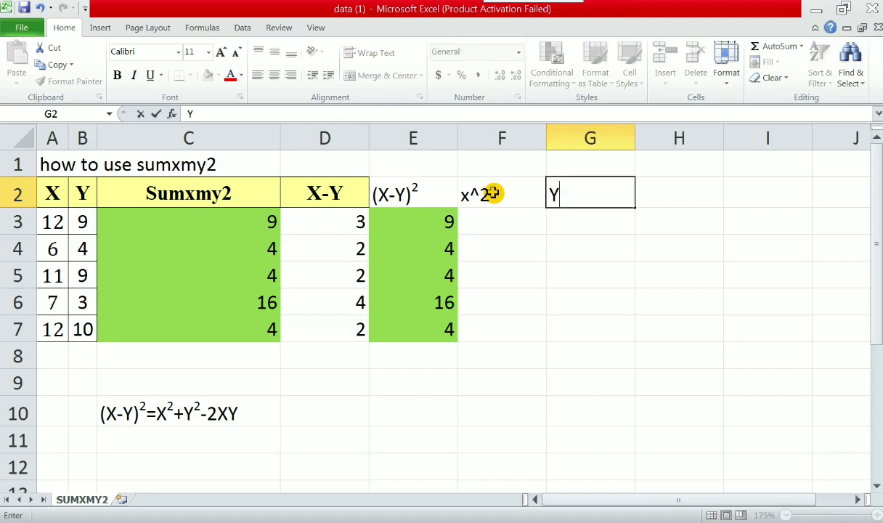
type("^2")
Replace the header in cell F2 with "X^2", using a capital X.
left_click(492, 192)
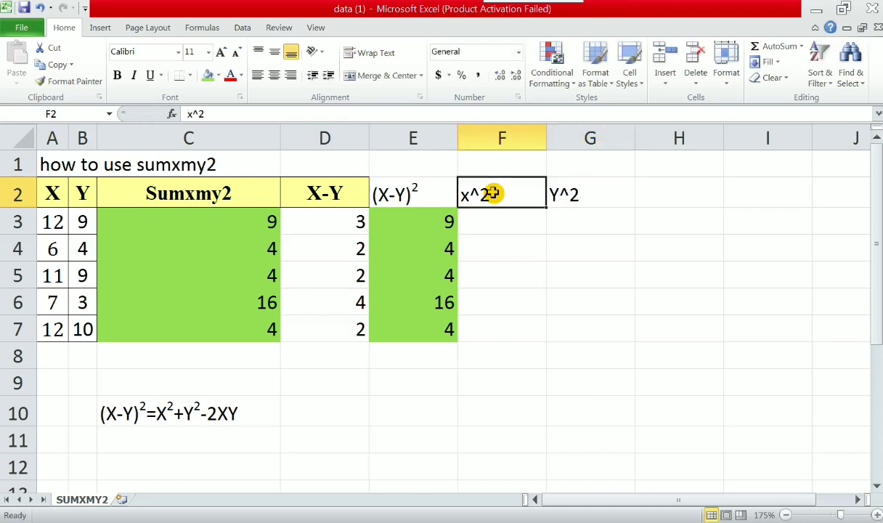
type("X^2")
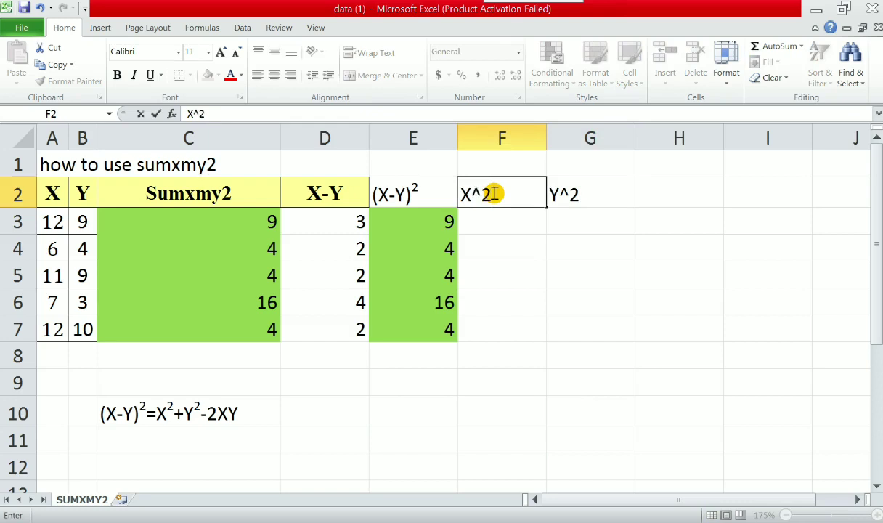
key("Return")
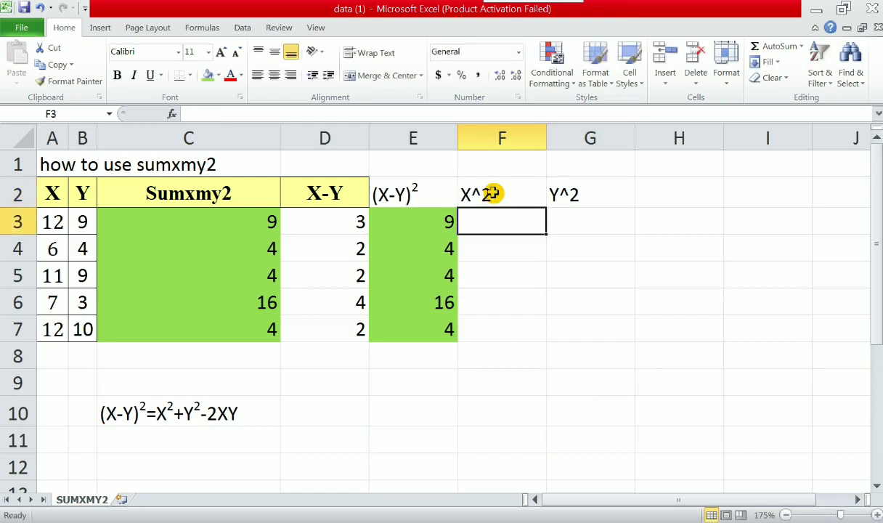
Enter the formula =A3^2 in cell F3 to square the first X value.
type("=")
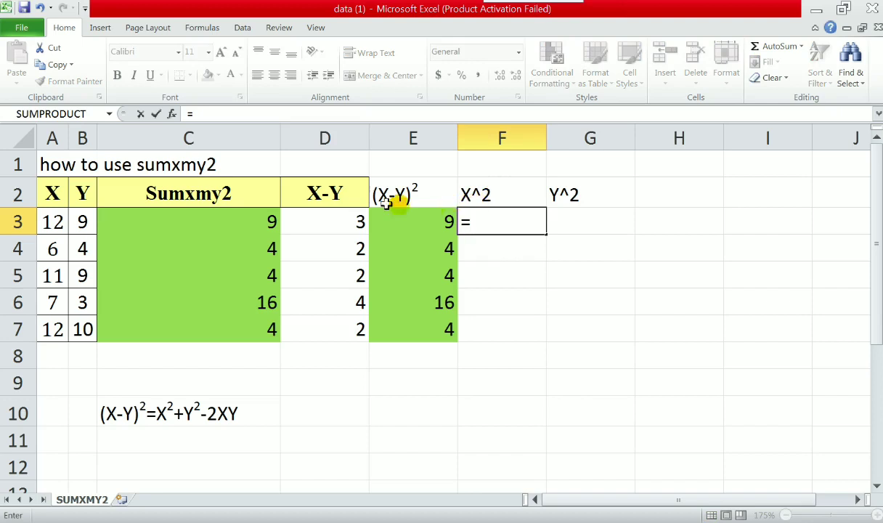
left_click(55, 218)
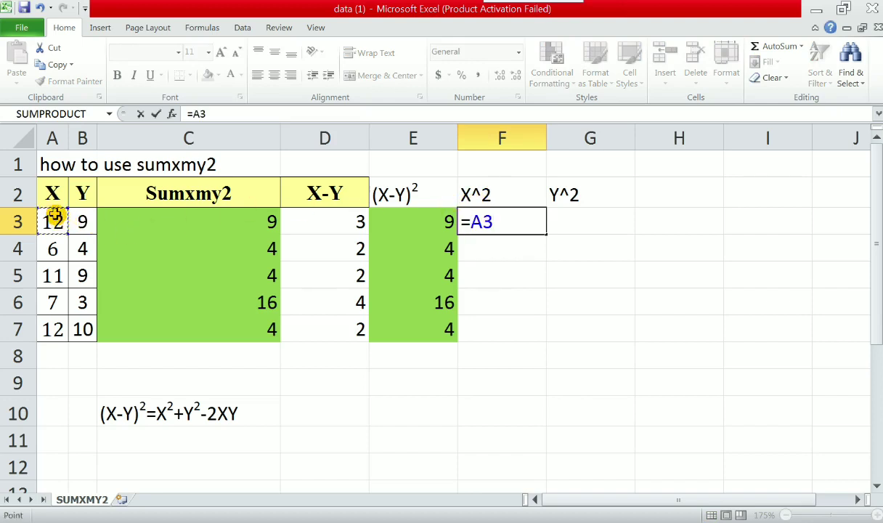
type("^2")
key("Return")
key("Up")
Enter the formula =B3*B3 in cell G3 to square the first Y value.
key("Right")
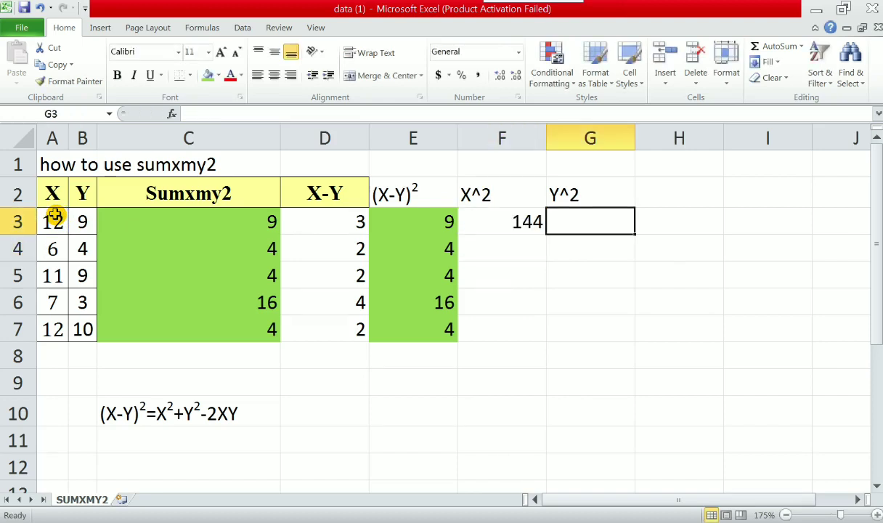
type("=")
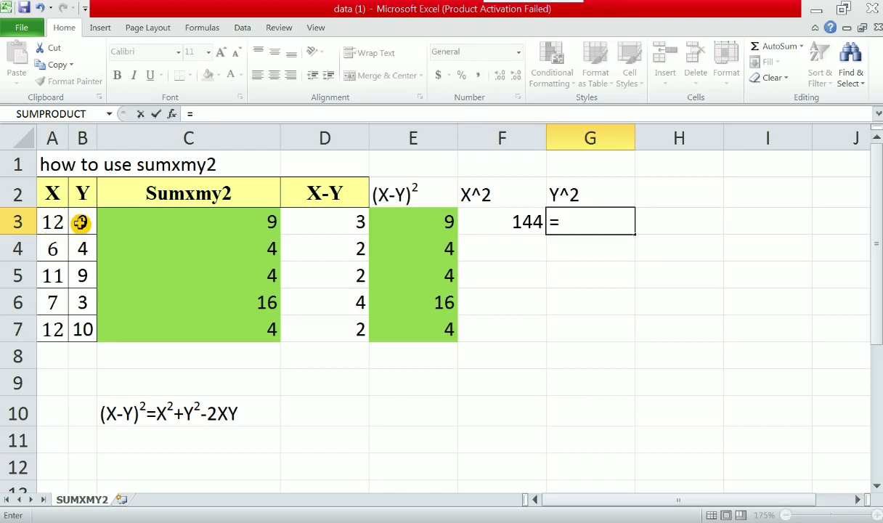
left_click(79, 222)
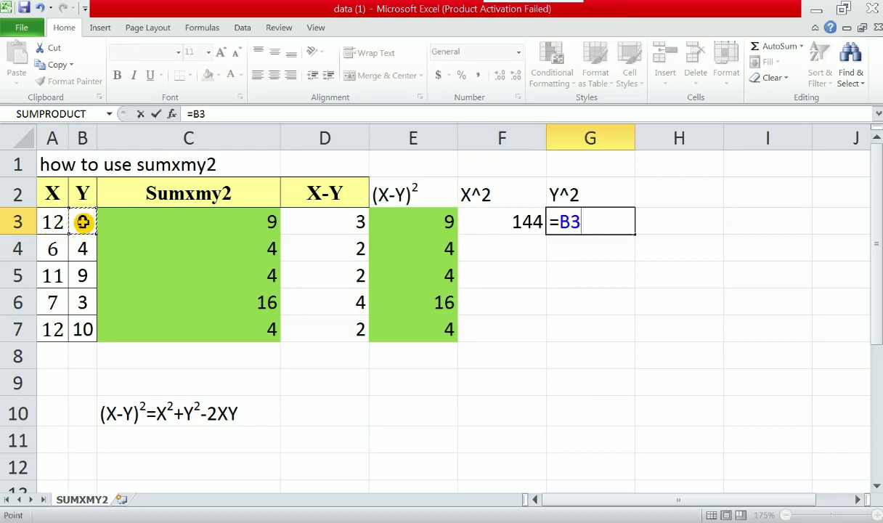
type("*")
left_click(82, 222)
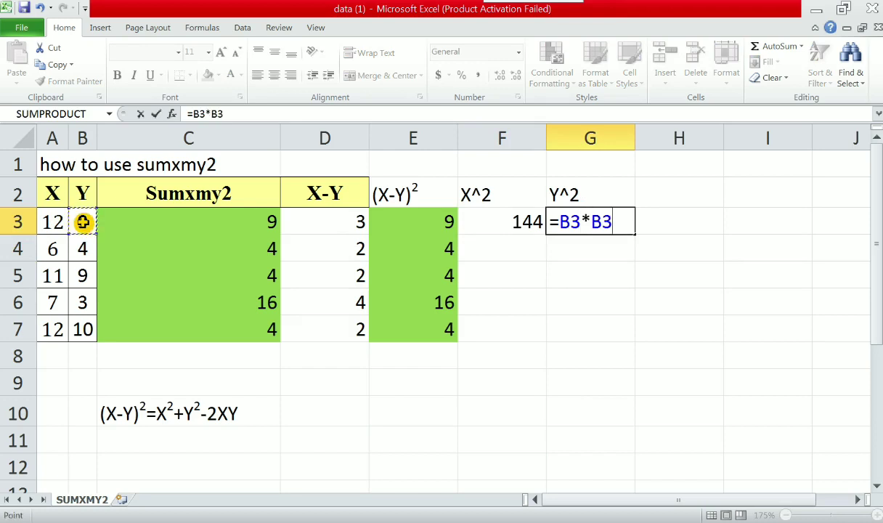
key("Return")
key("Up")
Copy the formulas in cells F3 and G3 down through row 7.
key("Left")
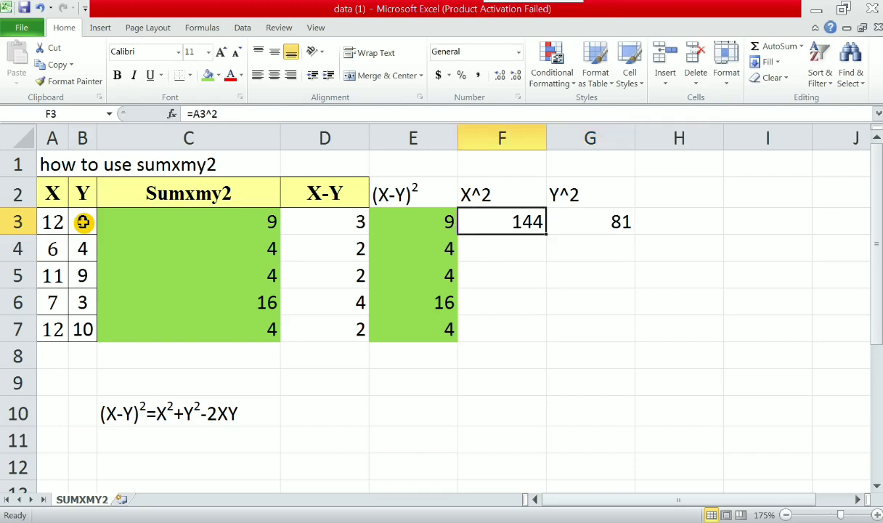
key("Right")
key("Left")
key("shift+Right")
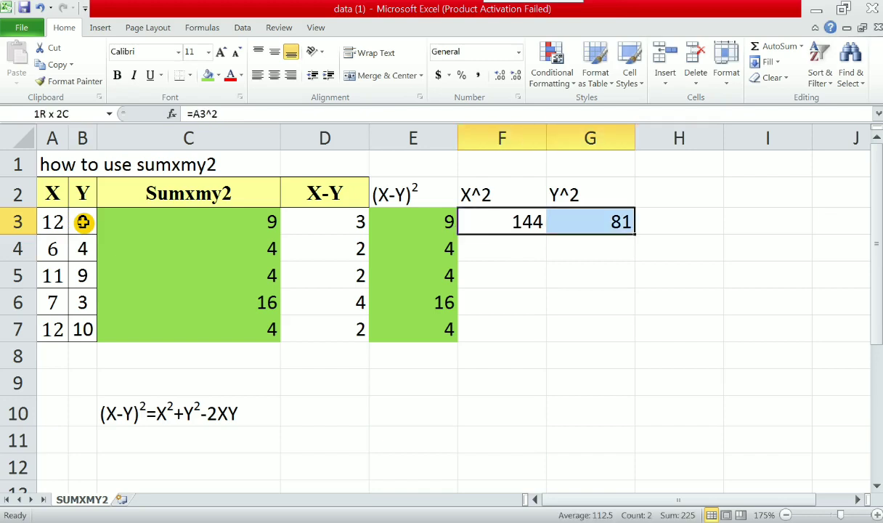
key("ctrl+c")
key("shift+Down")
key("shift+Down")
key("shift+Down")
key("shift+Down")
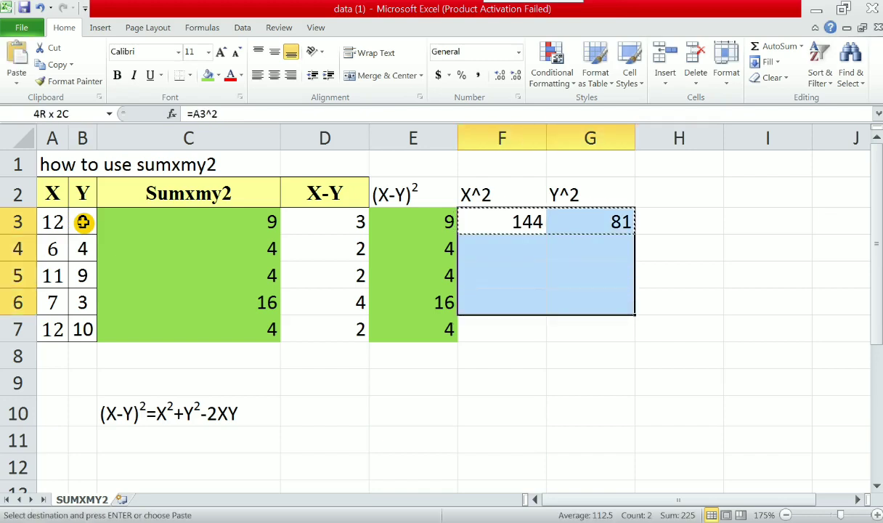
key("ctrl+v")
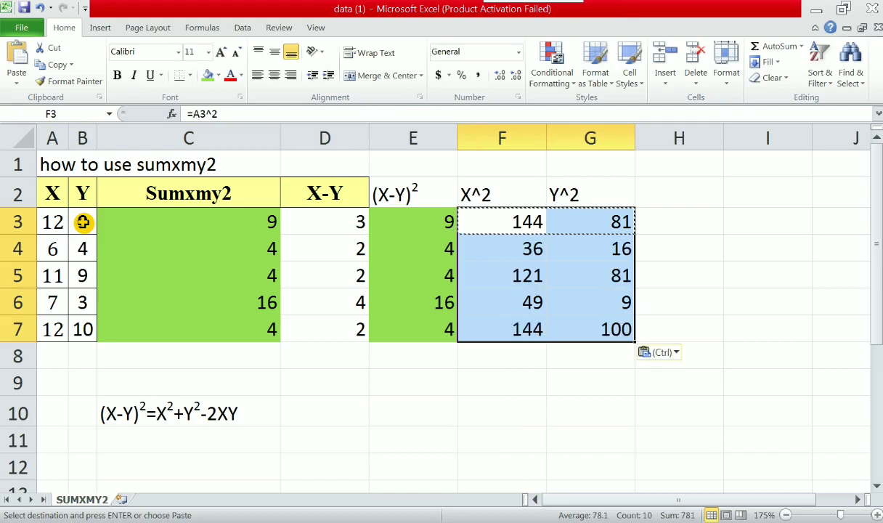
Enter the header "x2+Y2" in cell H2, beside the Y^2 column.
key("Up")
key("Down")
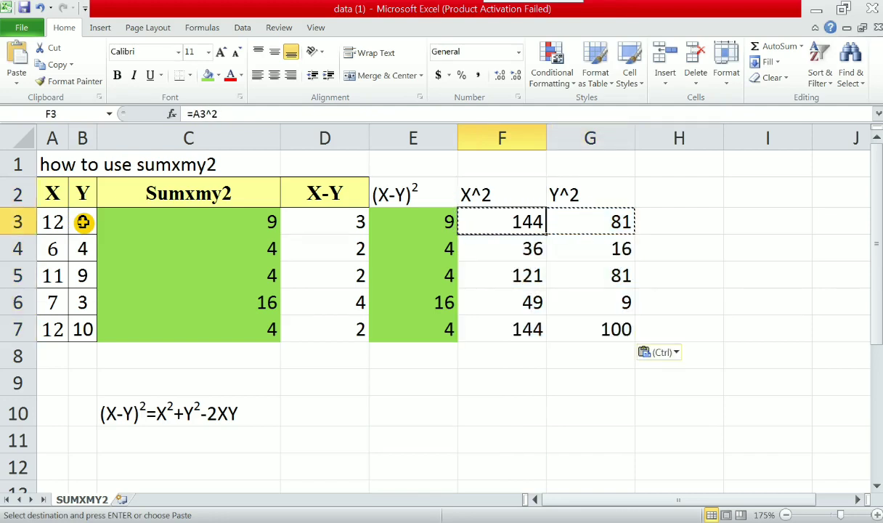
key("Right")
key("Right")
key("Up")
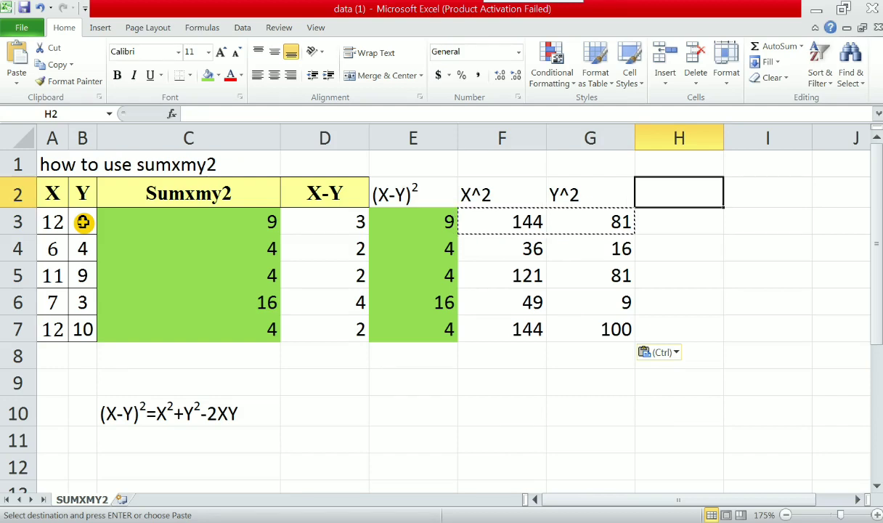
type("x")
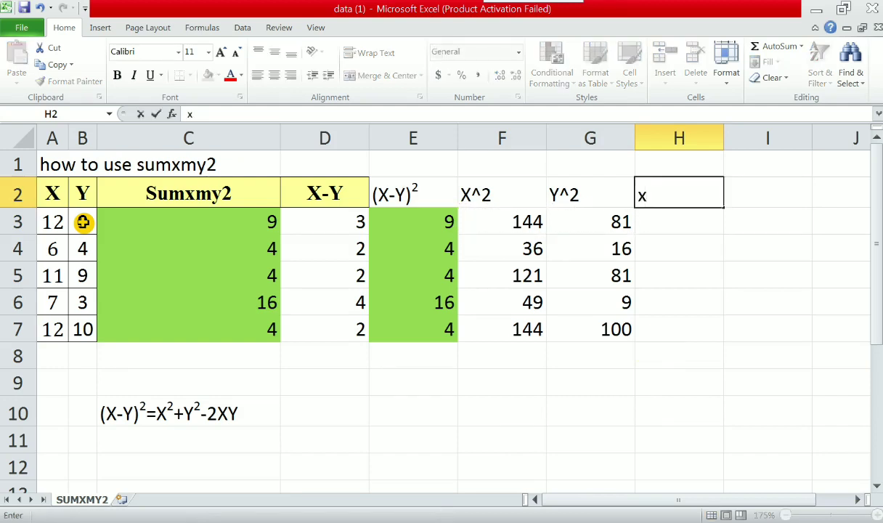
type("2+Y@")
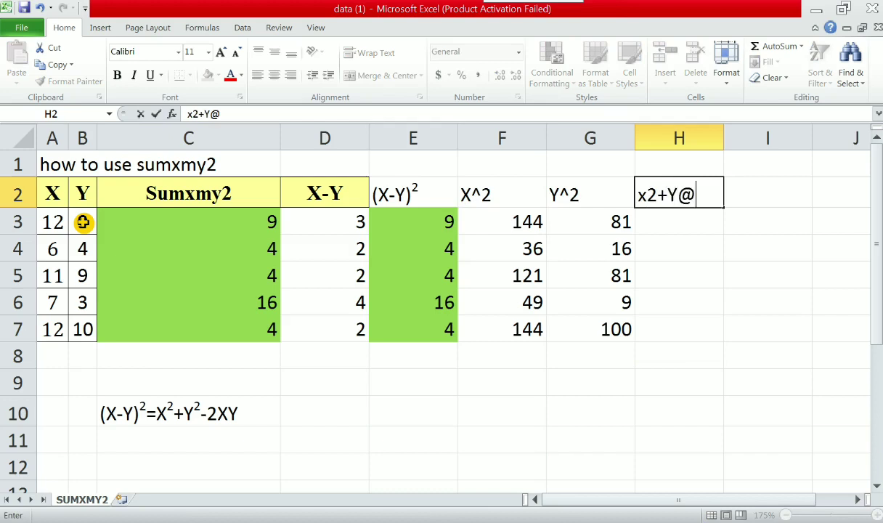
key("BackSpace")
type("2")
key("Left")
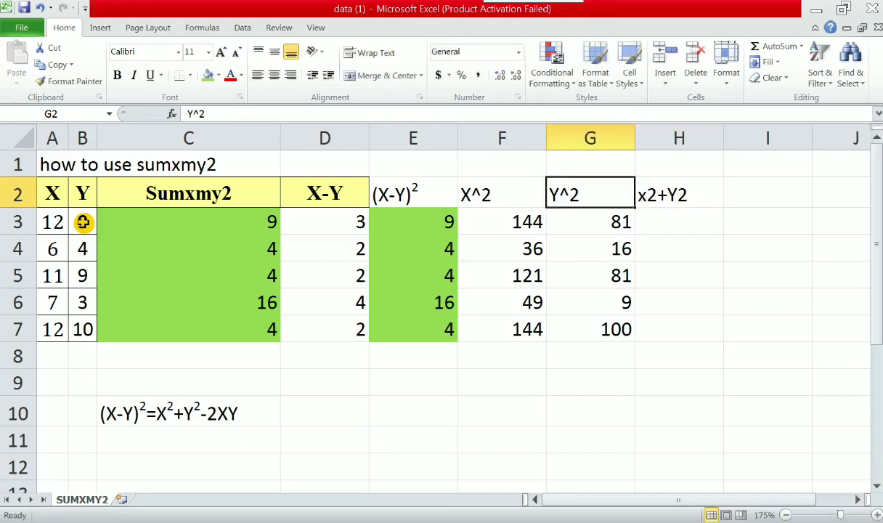
Try to correct the lowercase x in the header of cell H2.
key("Right")
key("F2")
key("Left")
key("Left")
key("Left")
key("Left")
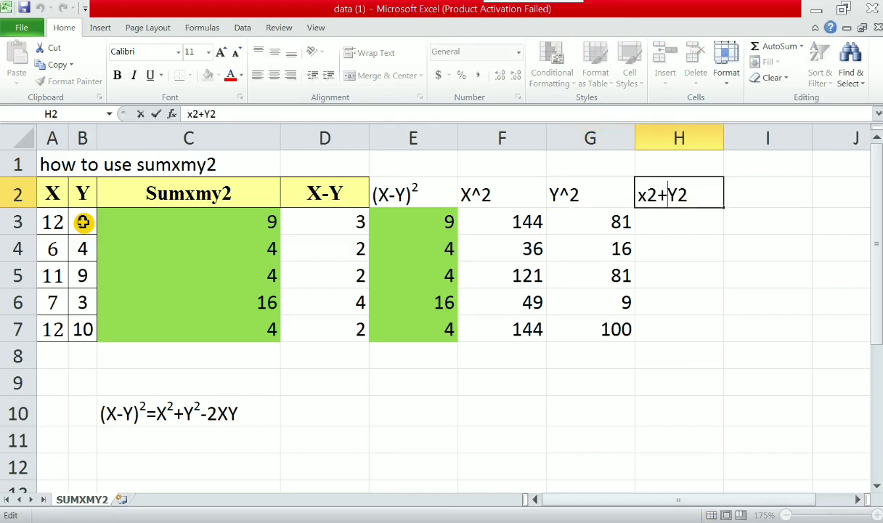
key("BackSpace")
type("x")
key("Return")
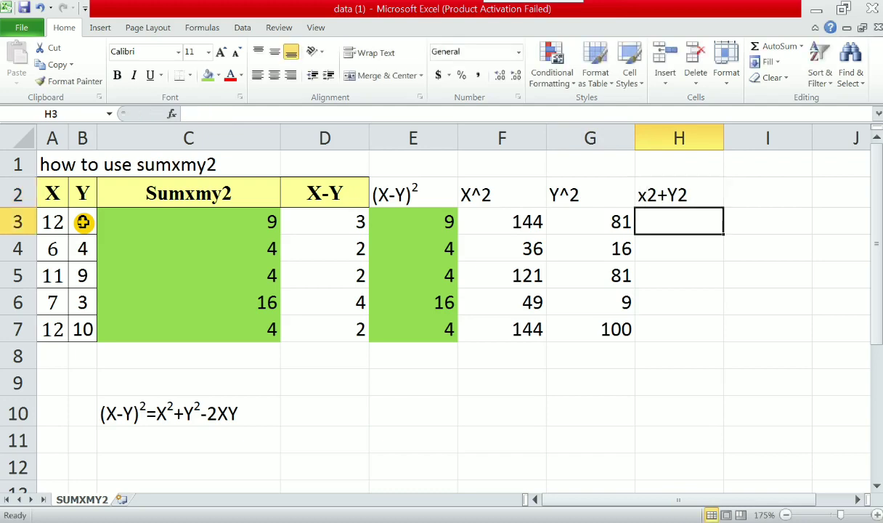
Replace the lowercase x in the header of cell H2 with a capital X.
key("Up")
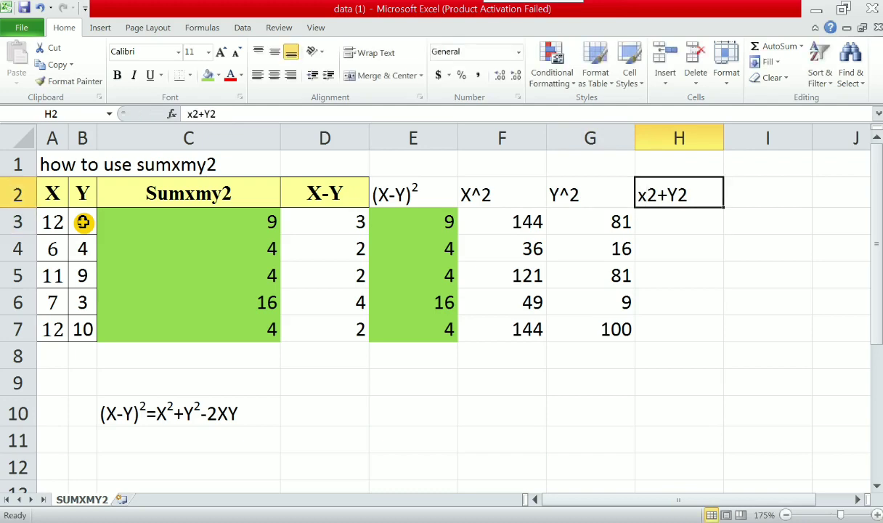
key("F2")
key("Left")
key("Left")
key("Left")
key("Left")
key("BackSpace")
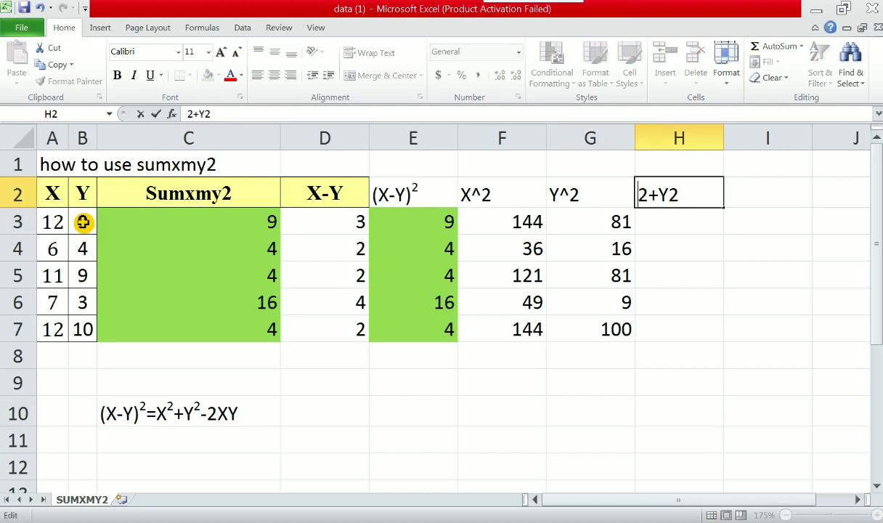
type("X")
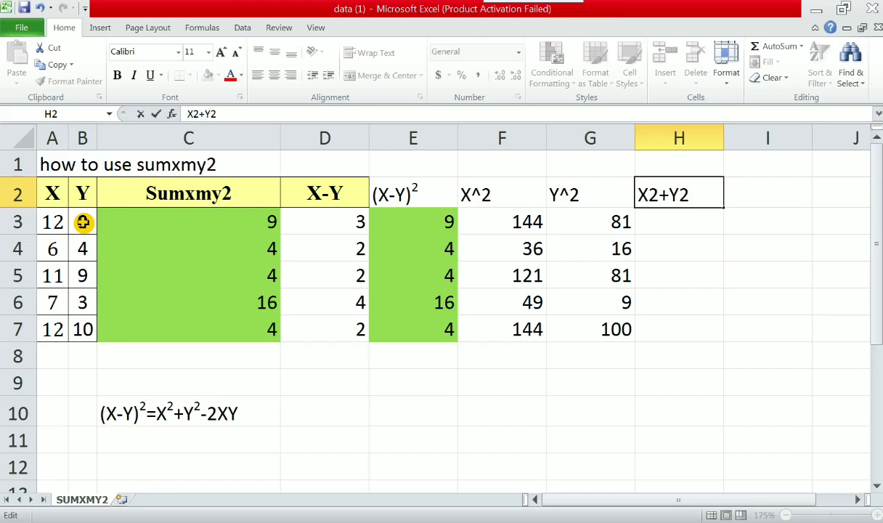
Format both 2s in the header of cell H2 as superscript so it reads X²+Y².
key("shift+Right")
key("ctrl+1")
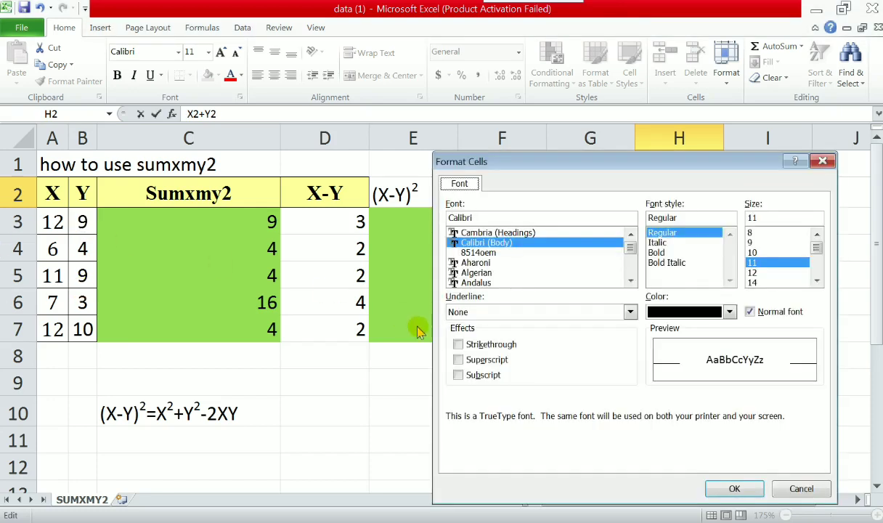
left_click(458, 359)
left_click(734, 488)
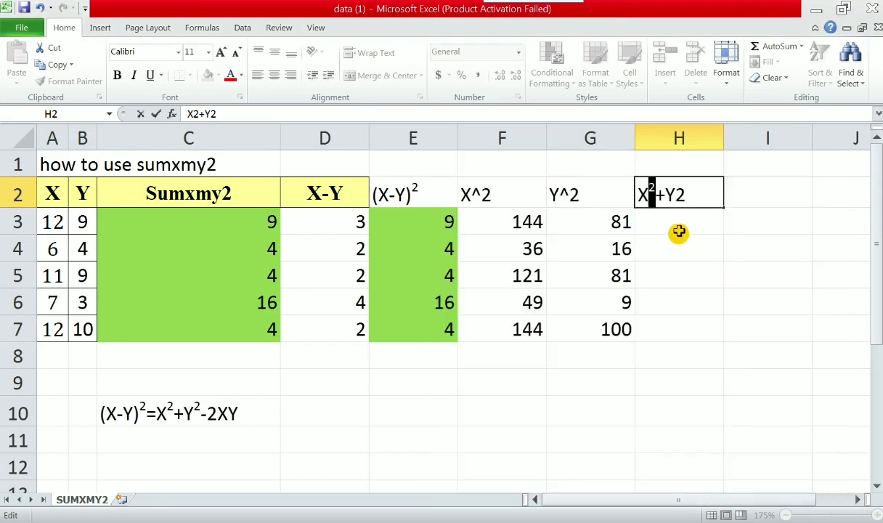
left_click_drag(675, 194, 698, 194)
key("ctrl+1")
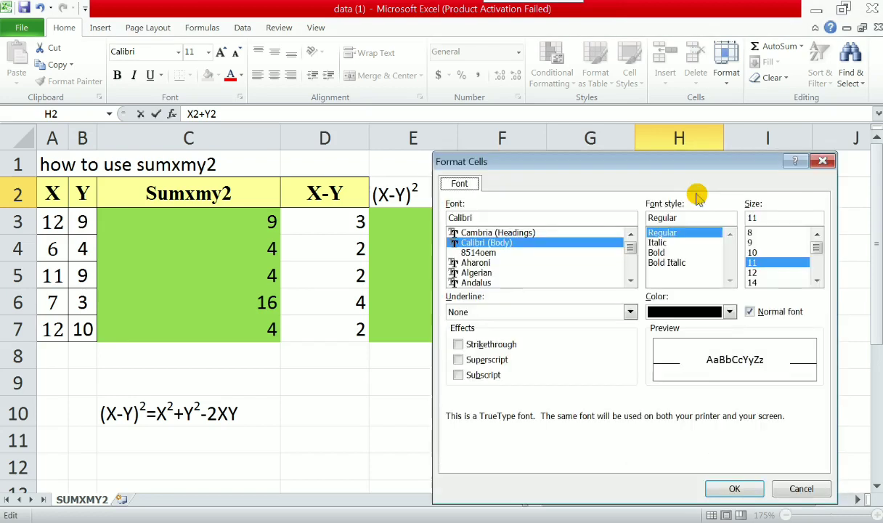
left_click(727, 491)
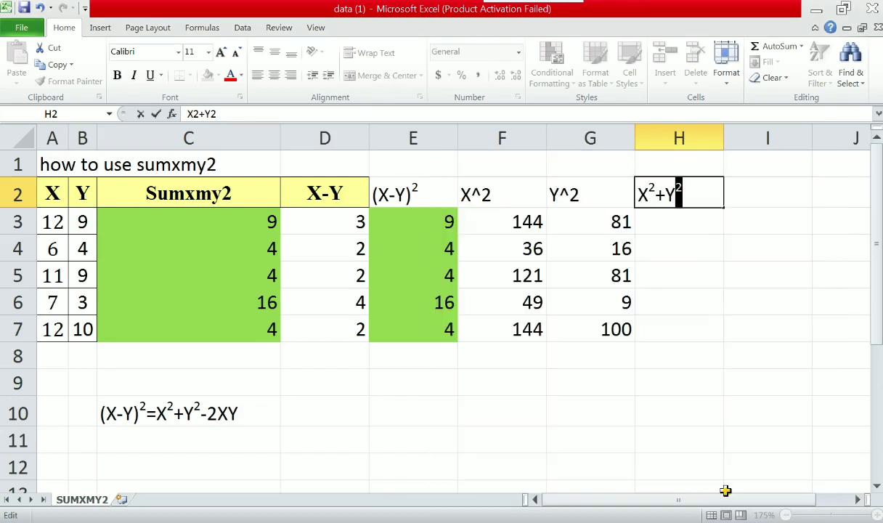
Enter the formula =F3+G3 in cell H3 to add the squared X and Y values.
left_click(696, 227)
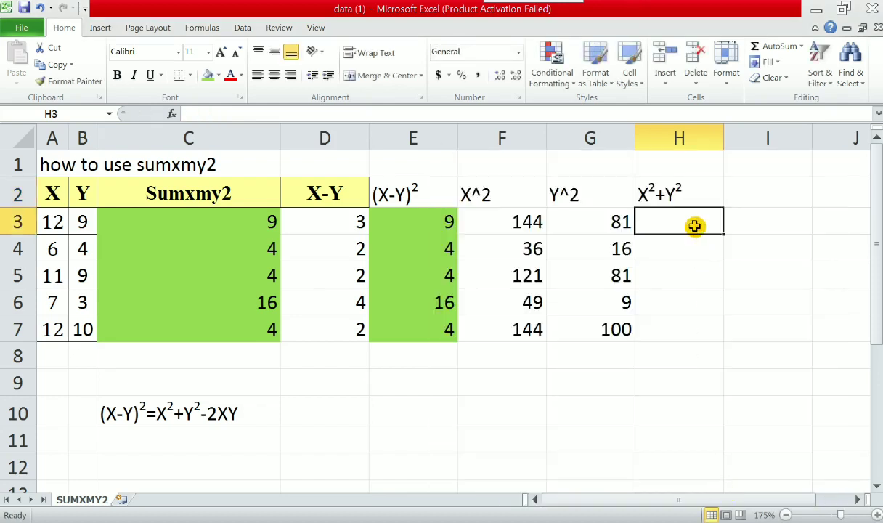
type("=")
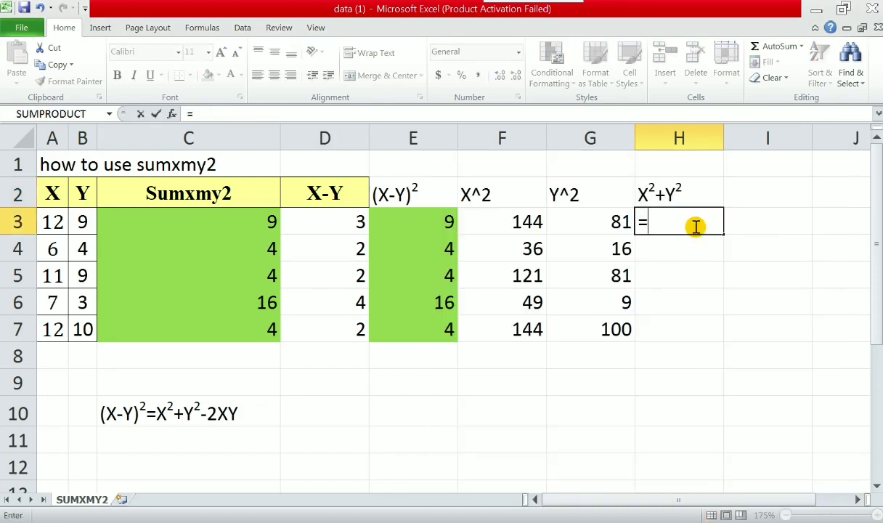
key("Left")
key("Left")
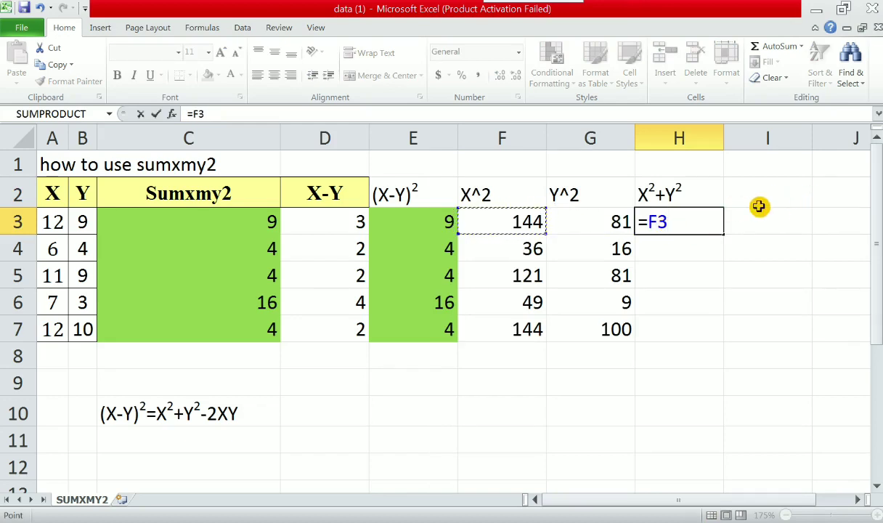
type("+")
left_click(615, 223)
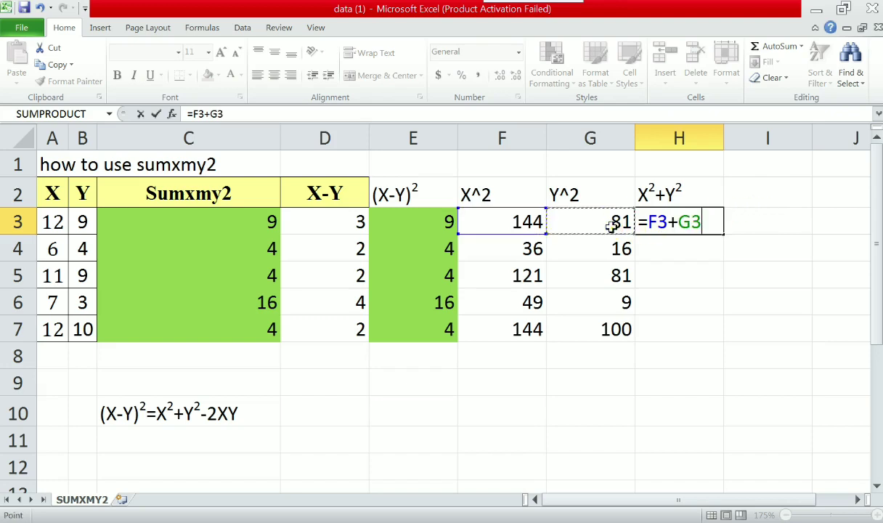
key("Return")
Copy the sum formula in cell H3 down through row 7.
key("Up")
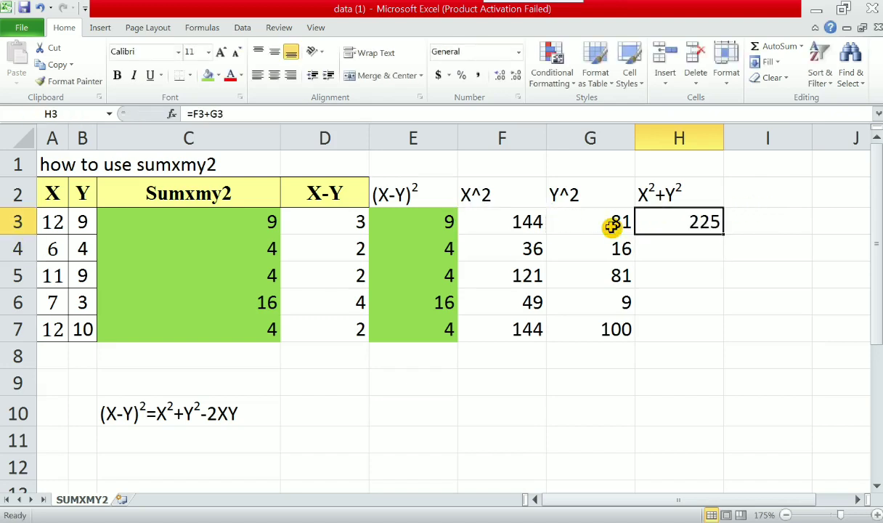
key("ctrl+c")
key("Down")
key("shift+Down")
key("shift+Down")
key("shift+Down")
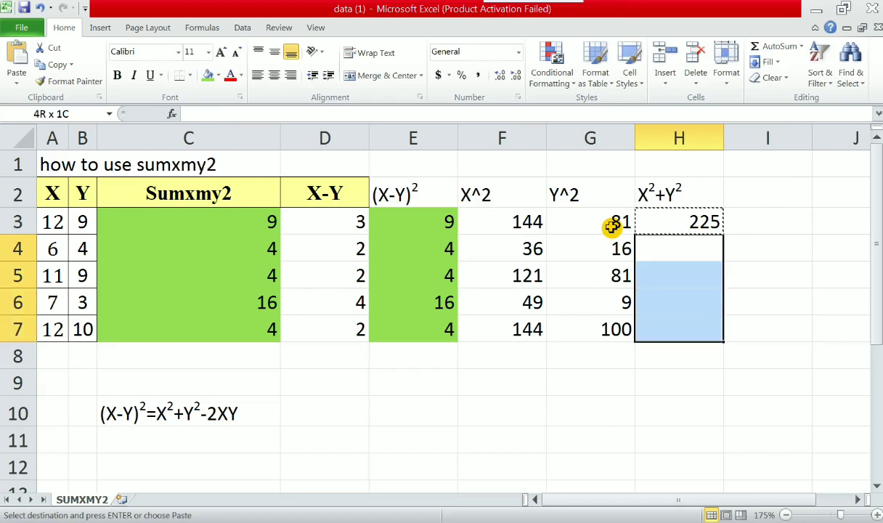
key("ctrl+v")
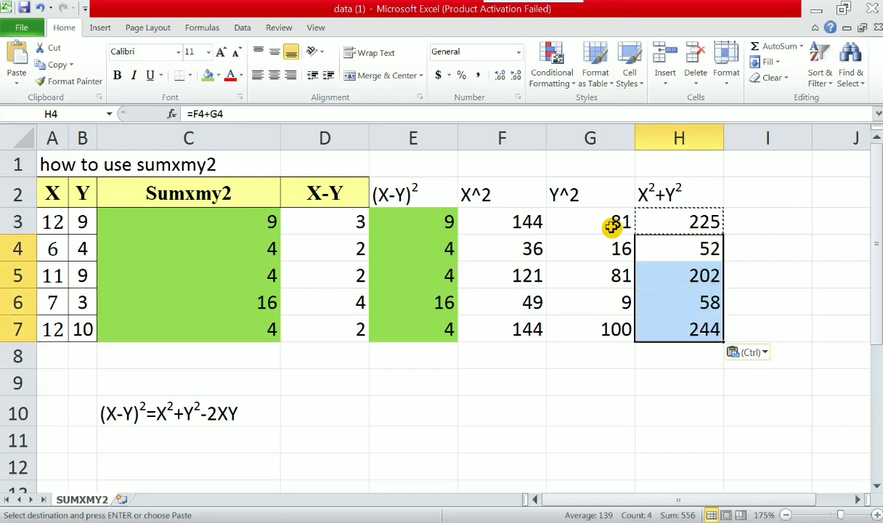
Enter the header "2XY" in cell I2, beside the X²+Y² column.
key("Up")
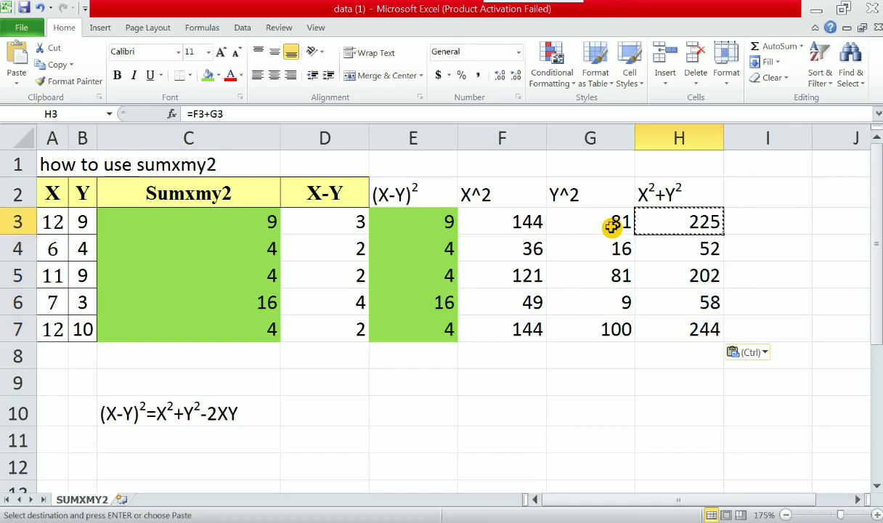
key("Up")
key("Right")
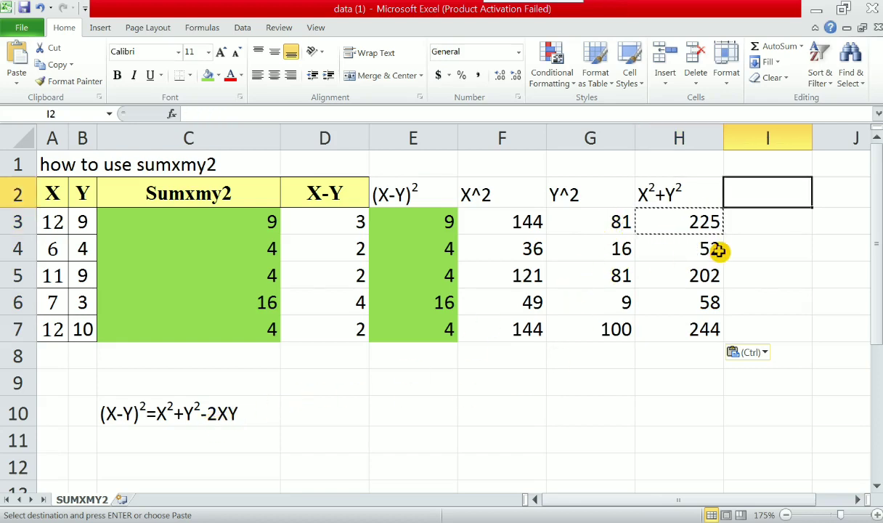
type("2XY")
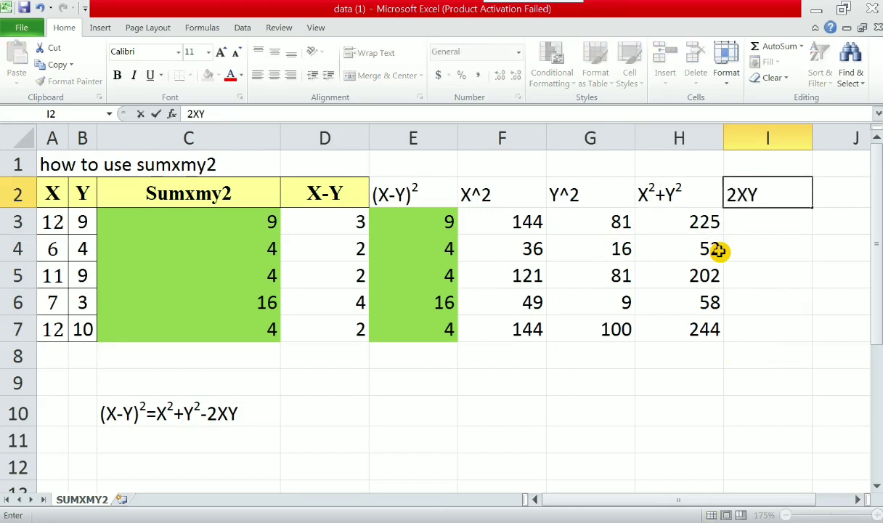
key("Return")
Enter the formula =2*(A3*B3) in cell I3 to double the product of X and Y.
type("=")
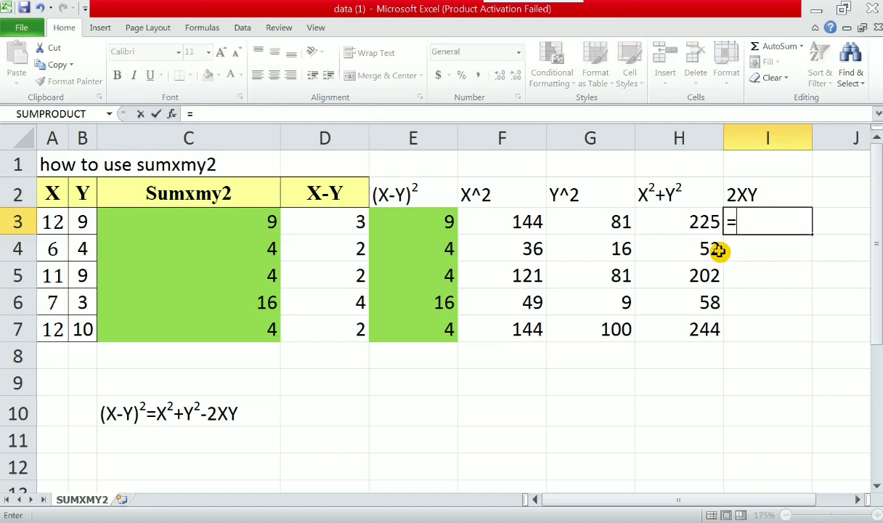
type("2*")
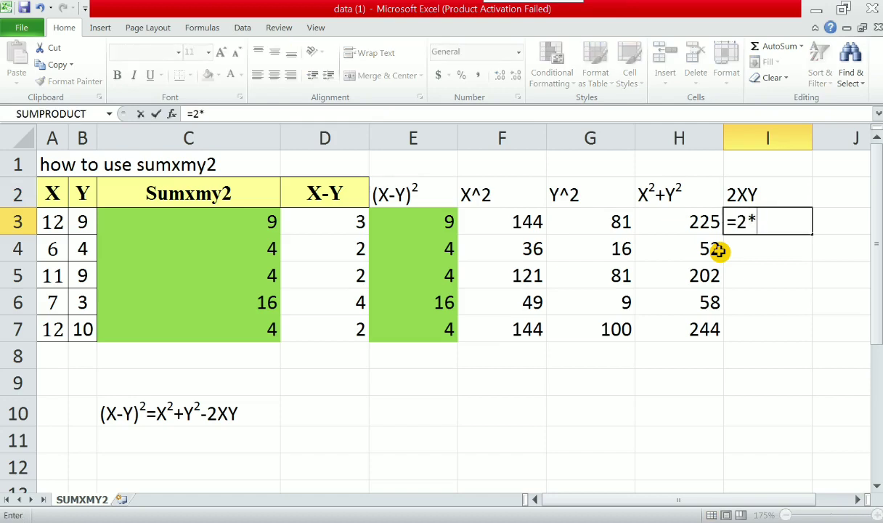
type("9")
key("BackSpace")
type("(")
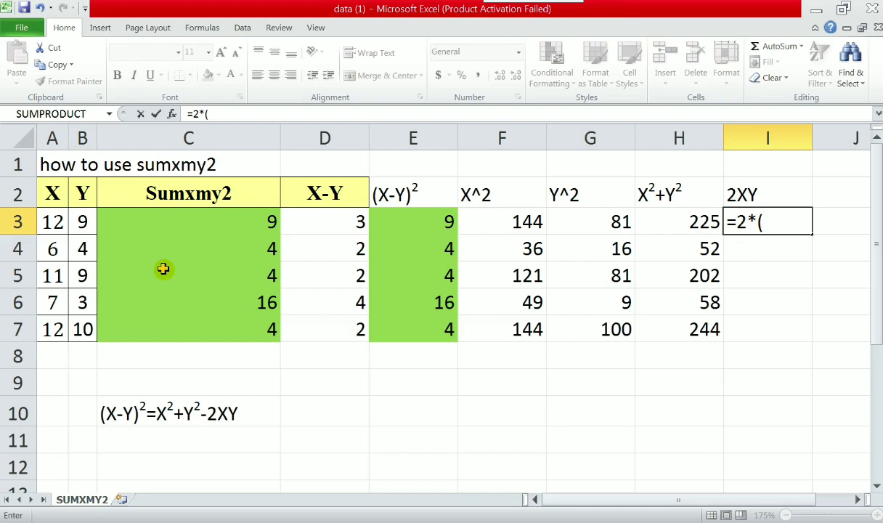
left_click(47, 220)
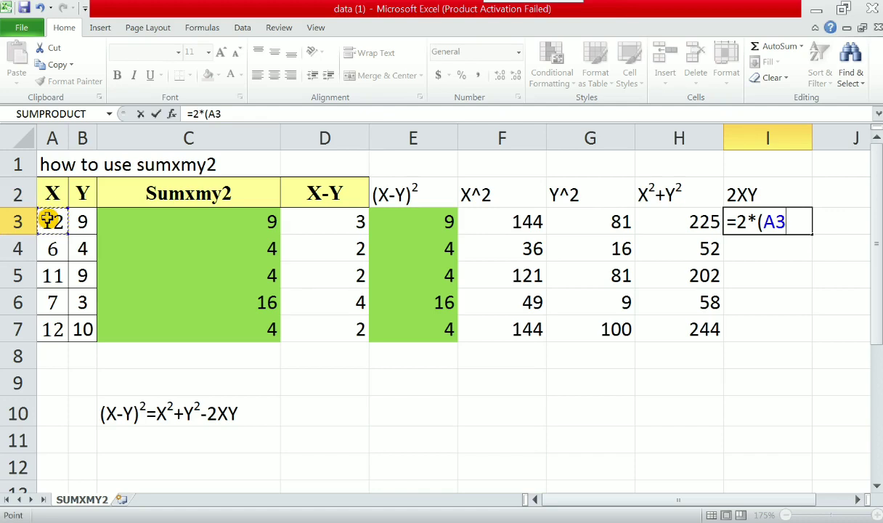
type("*")
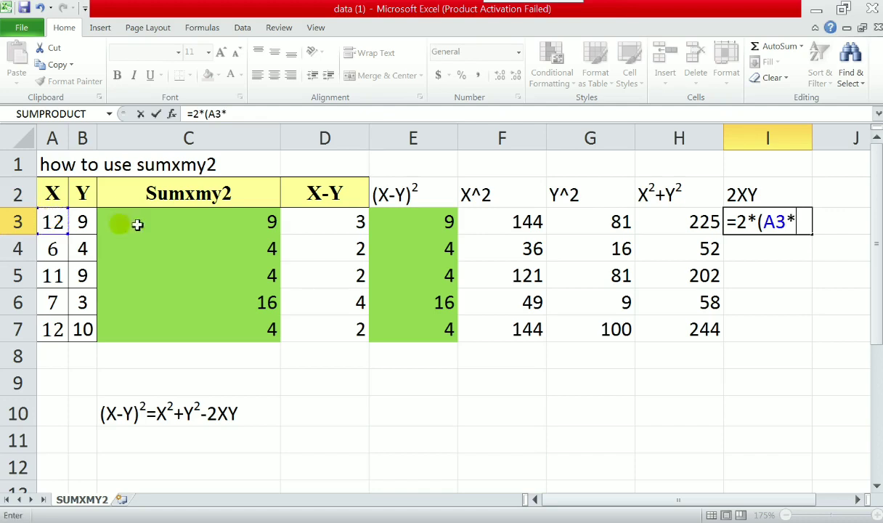
left_click(82, 220)
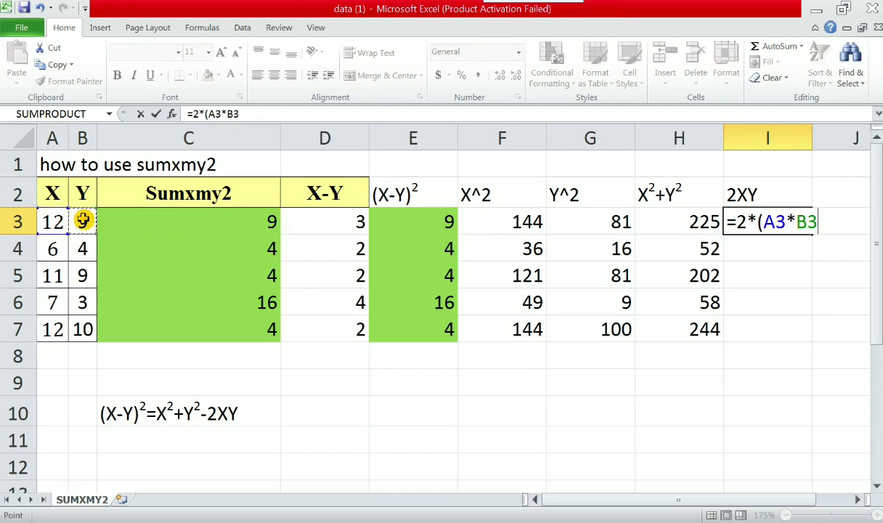
type(")")
key("Return")
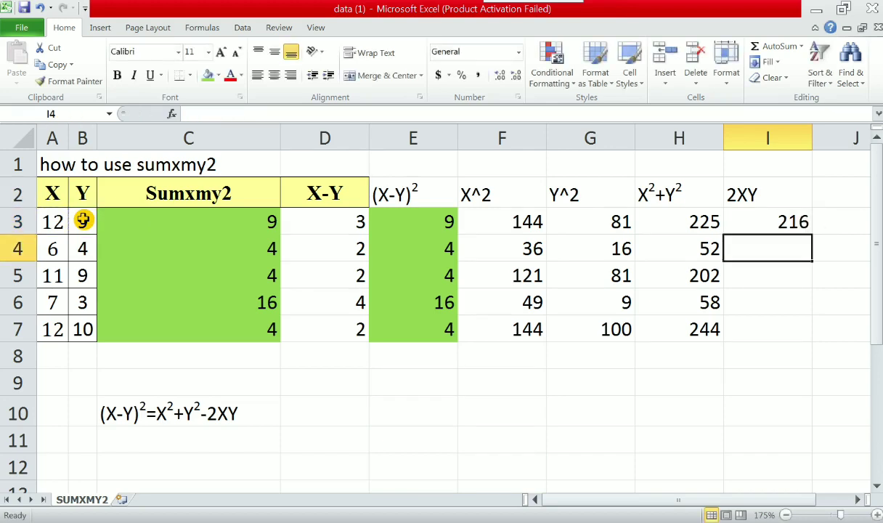
Copy the 2XY formula in cell I3 down through row 7.
key("Up")
key("ctrl+c")
key("Down")
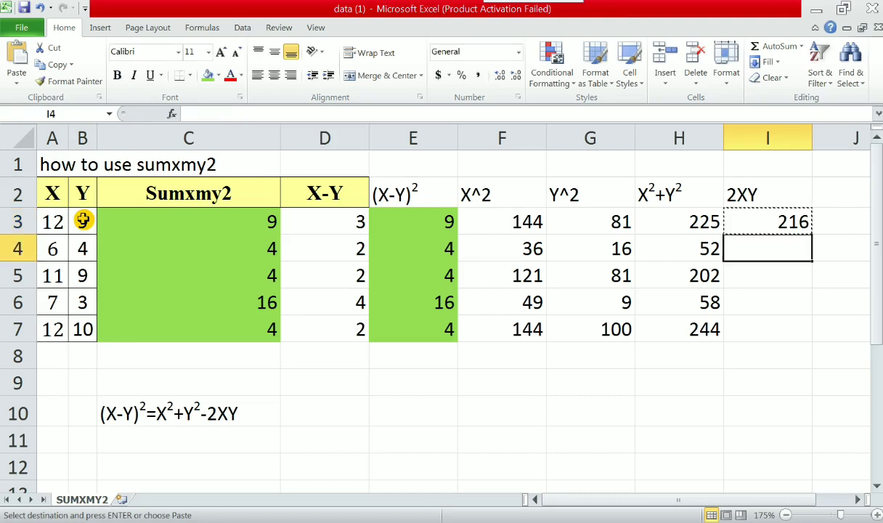
key("shift+Down")
key("shift+Down")
key("shift+Down")
key("ctrl+v")
Copy the X²+Y² header from cell H2 into cell J2, beside the 2XY column.
key("Up")
key("Up")
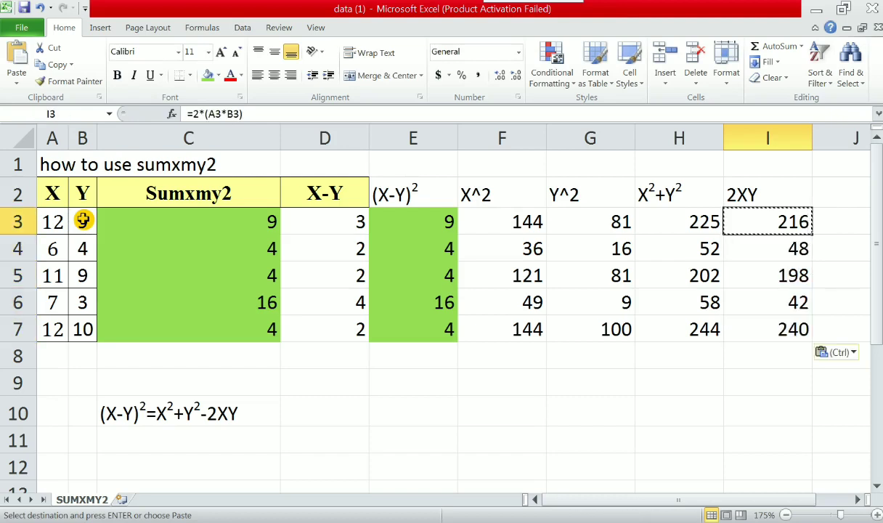
key("Right")
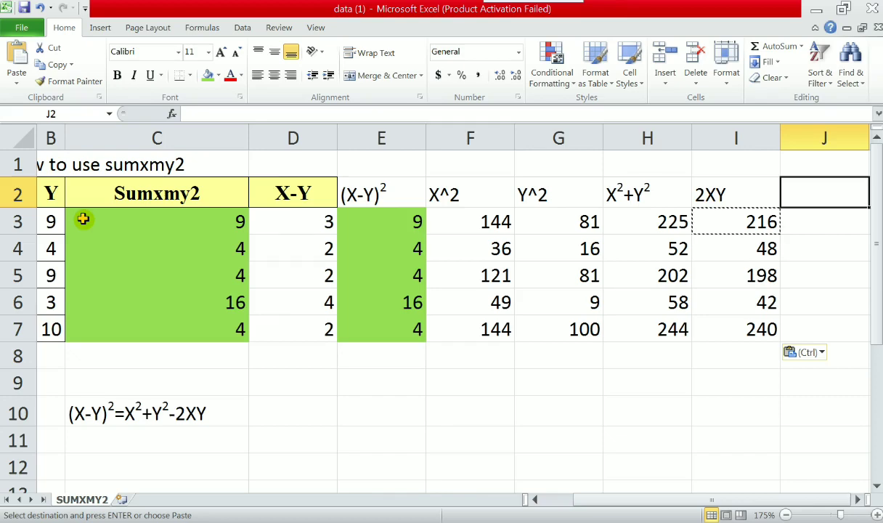
scroll(84, 218, "down", 1, "ctrl")
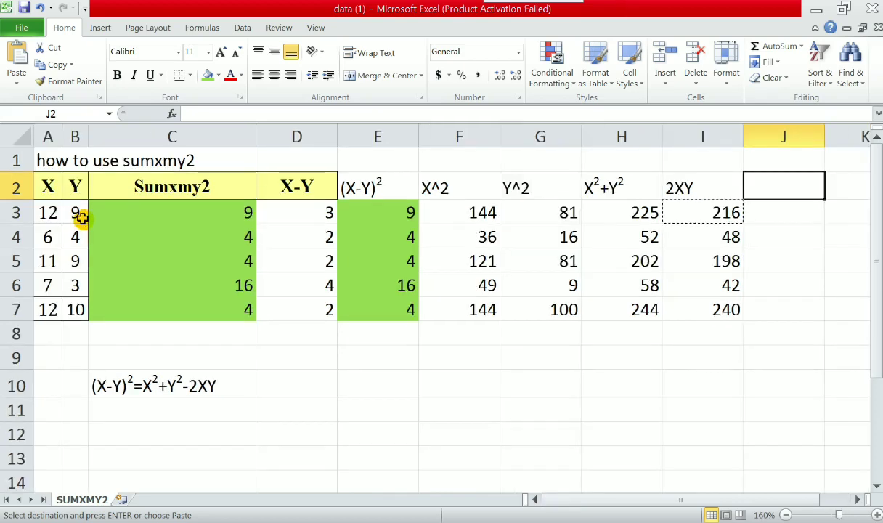
scroll(82, 218, "down", 1, "ctrl")
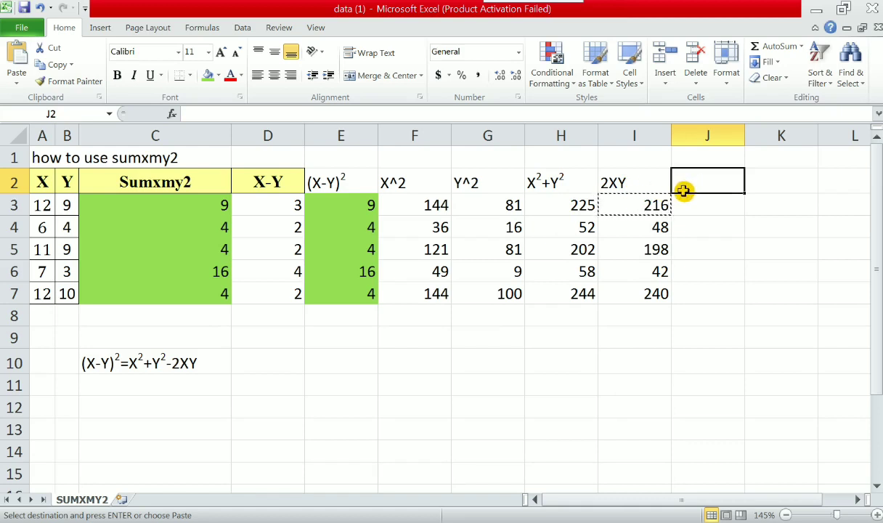
left_click(568, 181)
key("ctrl+c")
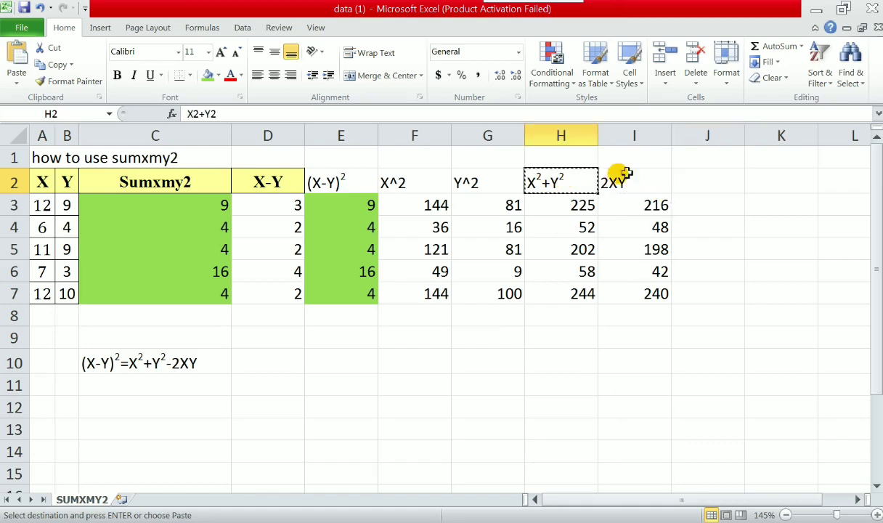
left_click(694, 174)
key("ctrl+v")
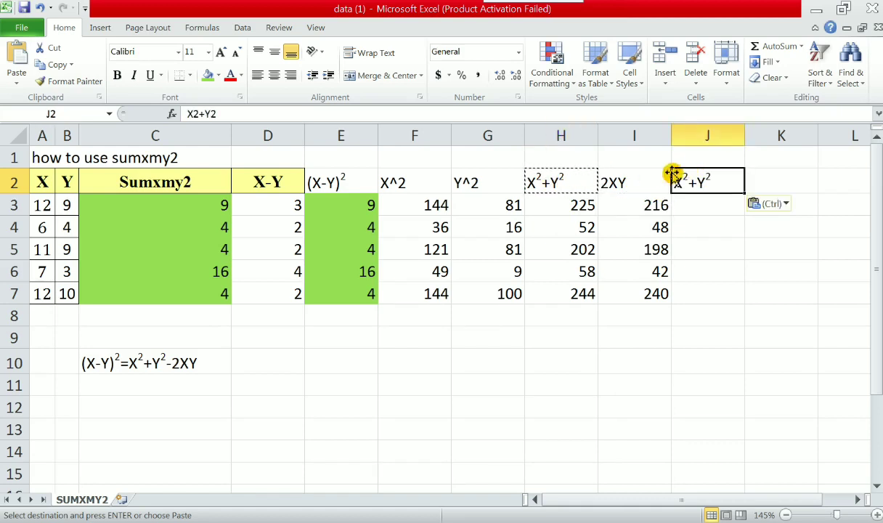
Append "-2XY" without superscript to the header in cell J2, making it X²+Y²-2XY.
double_click(648, 178)
left_click_drag(632, 181, 597, 180)
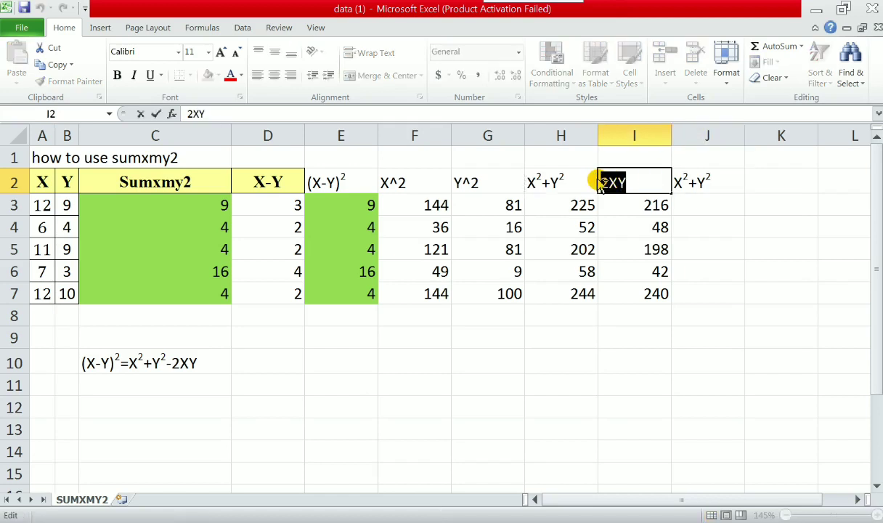
double_click(733, 183)
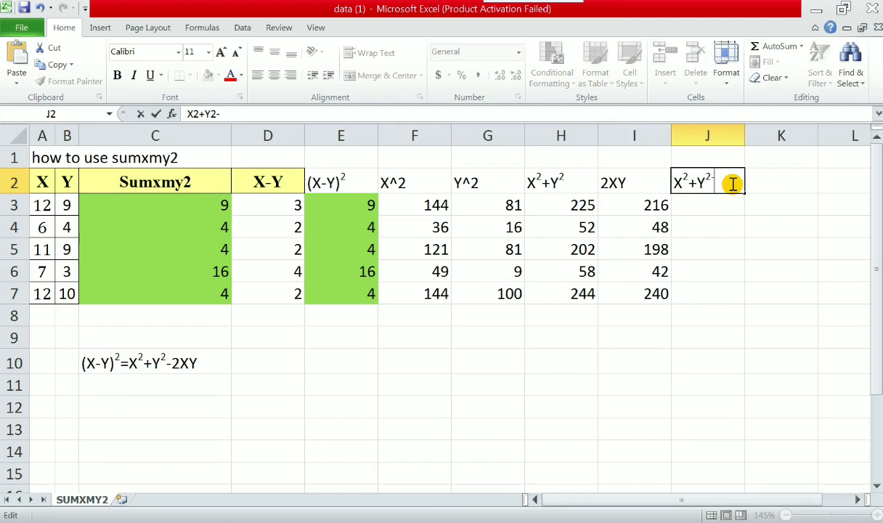
key("ctrl+1")
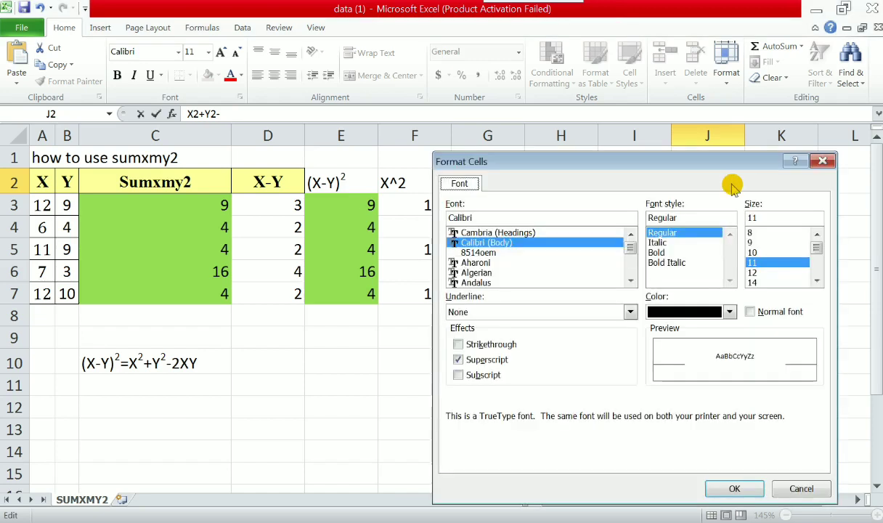
left_click(485, 359)
left_click(736, 485)
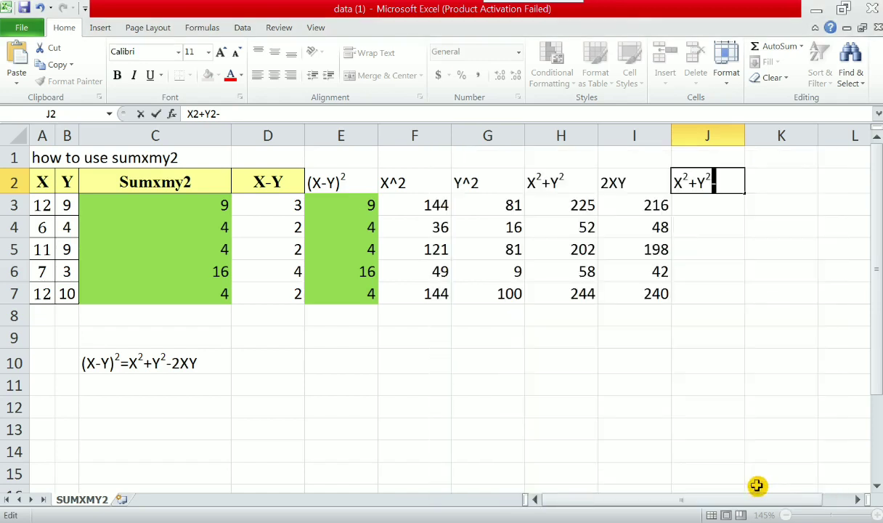
key("Right")
type("2XY")
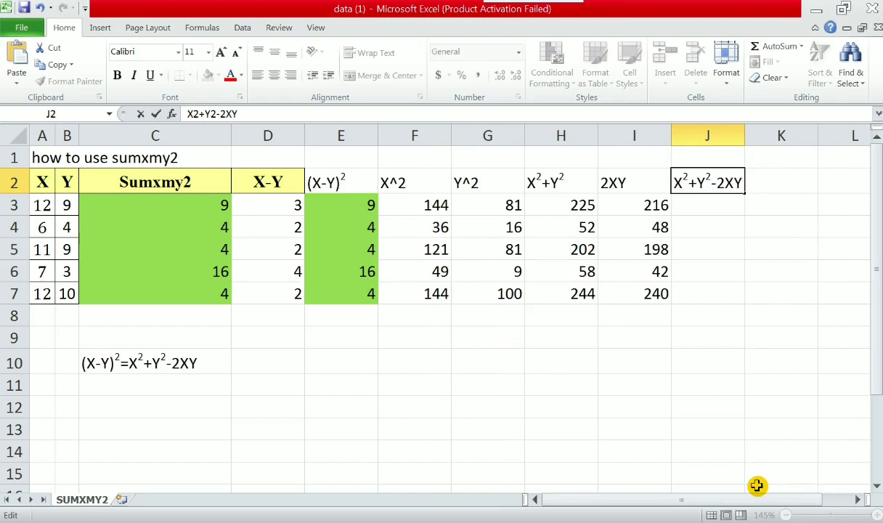
key("Return")
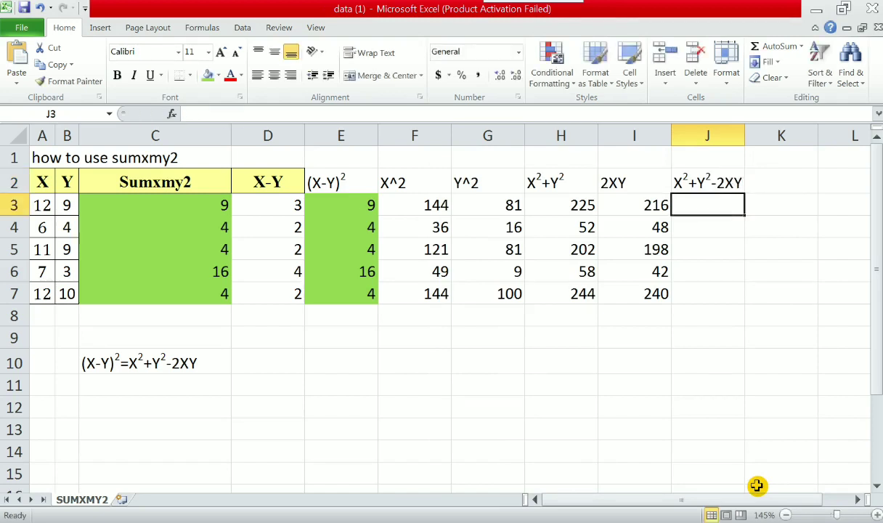
Enter the formula =H3-I3 in cell J3 to subtract 2XY from X²+Y².
type("=")
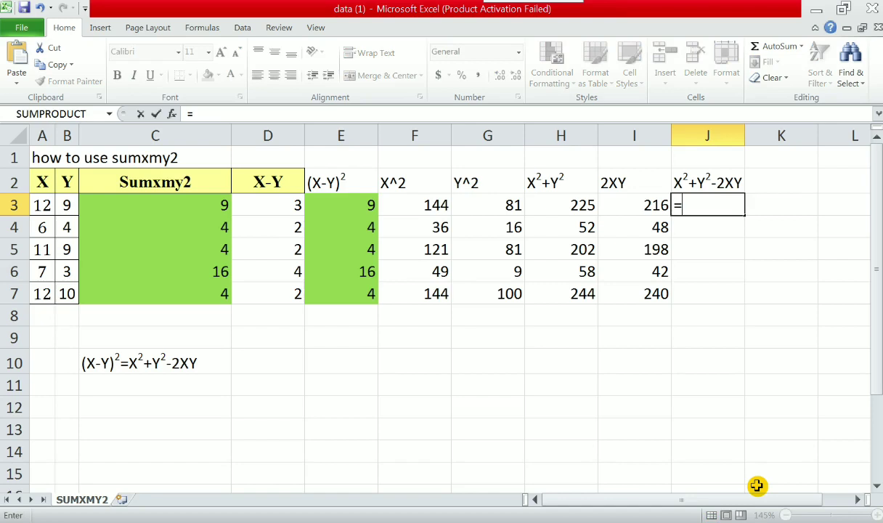
left_click(583, 205)
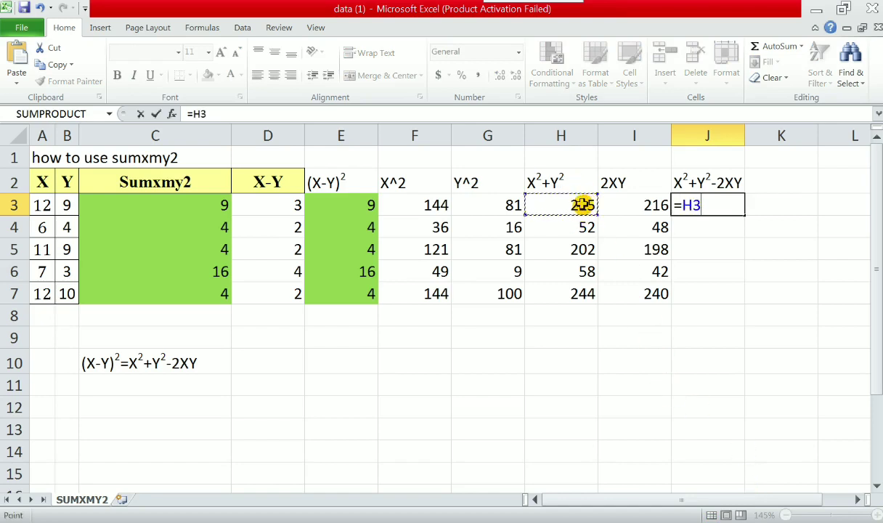
type("-")
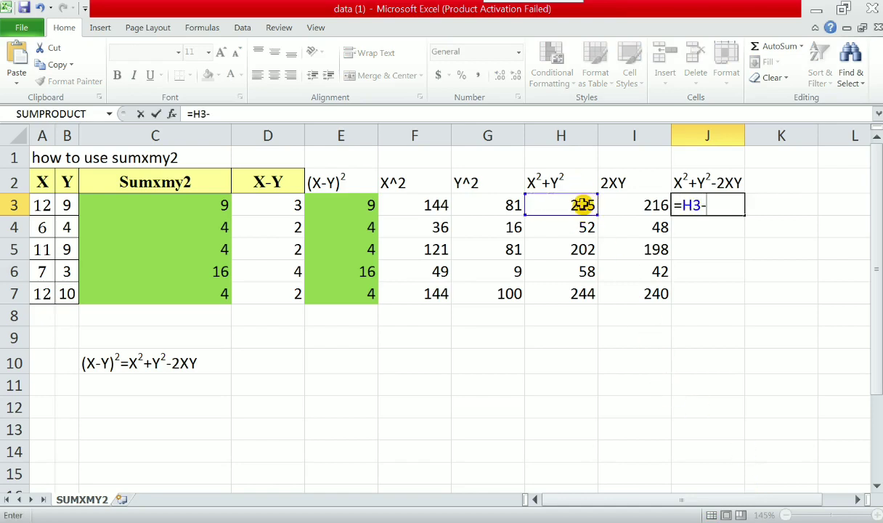
left_click(640, 205)
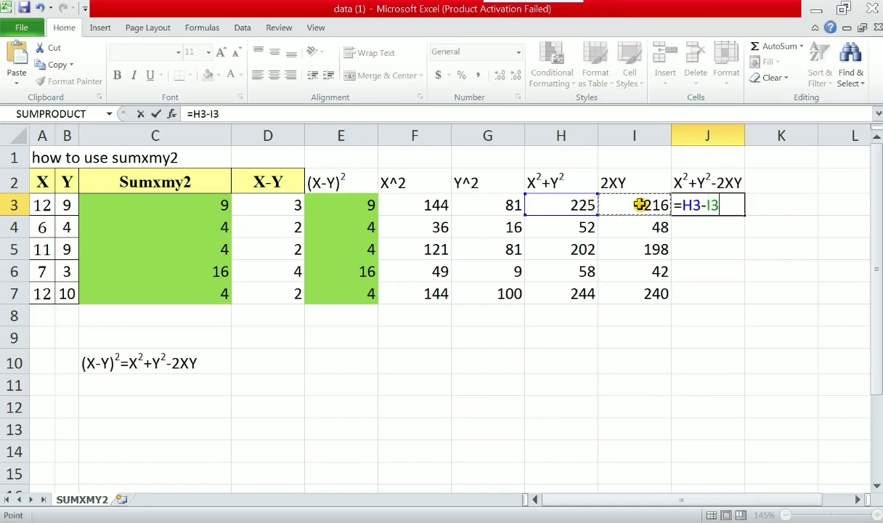
key("Return")
Copy the subtraction formula in cell J3 down through row 7.
key("Up")
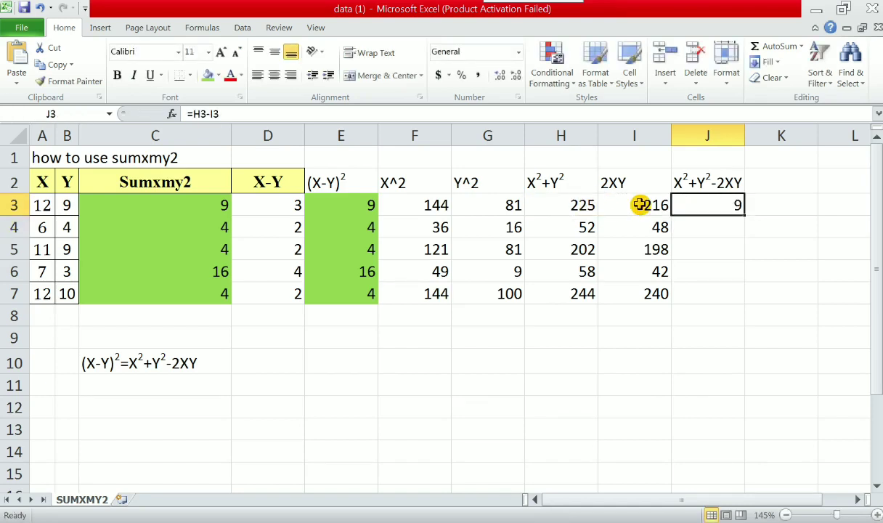
key("ctrl+c")
key("Down")
key("shift+Down")
key("shift+Down")
key("shift+Down")
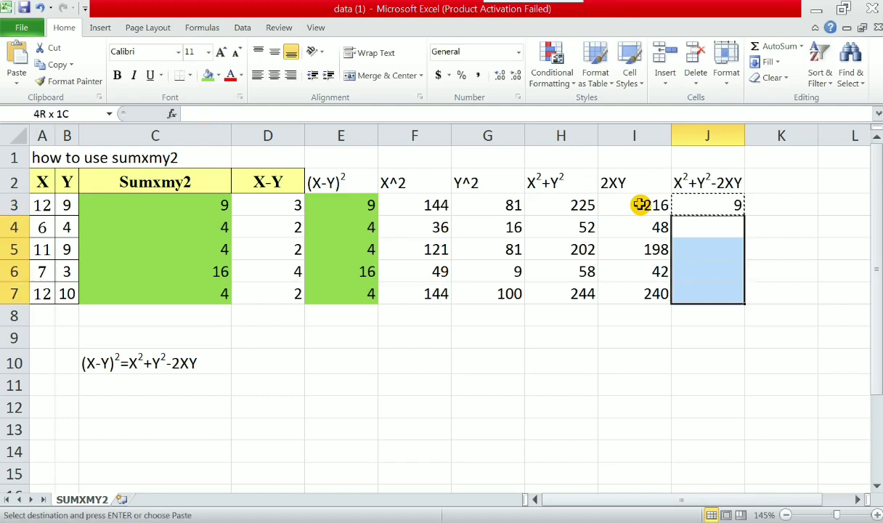
key("ctrl+v")
Fill the X²+Y²-2XY results in cells J3:J7 with the same green as the Sumxmy2 results.
key("Up")
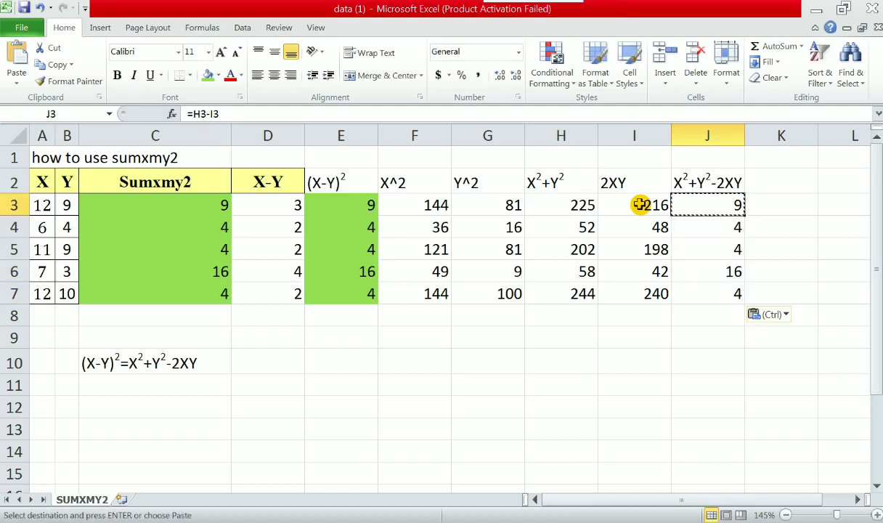
key("shift+Down")
key("shift+Down")
key("shift+Down")
key("shift+Down")
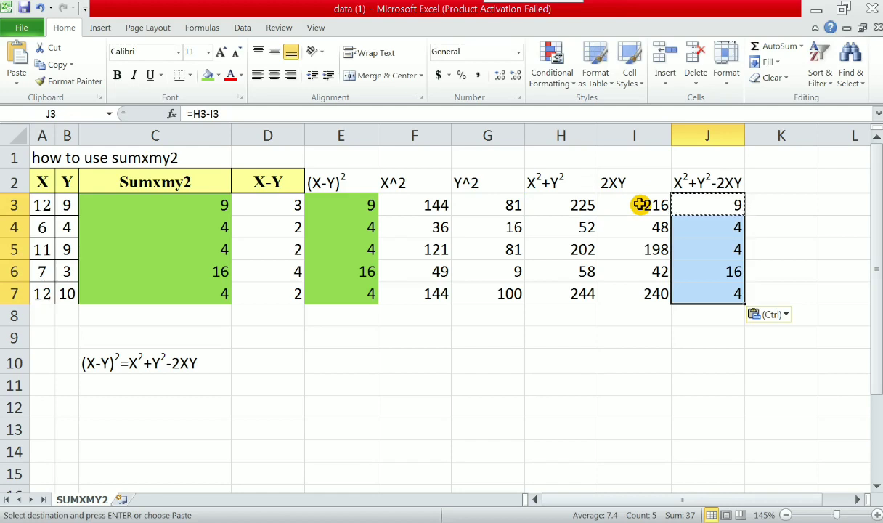
left_click(207, 75)
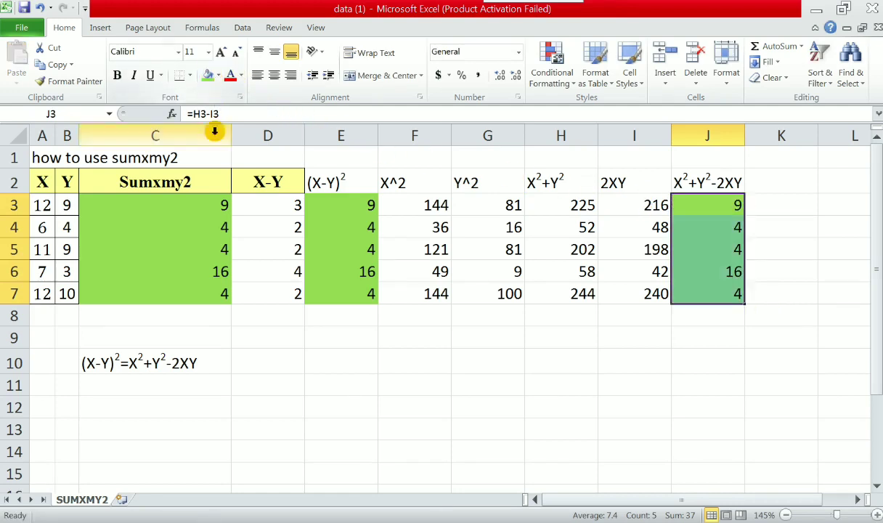
left_click(730, 205)
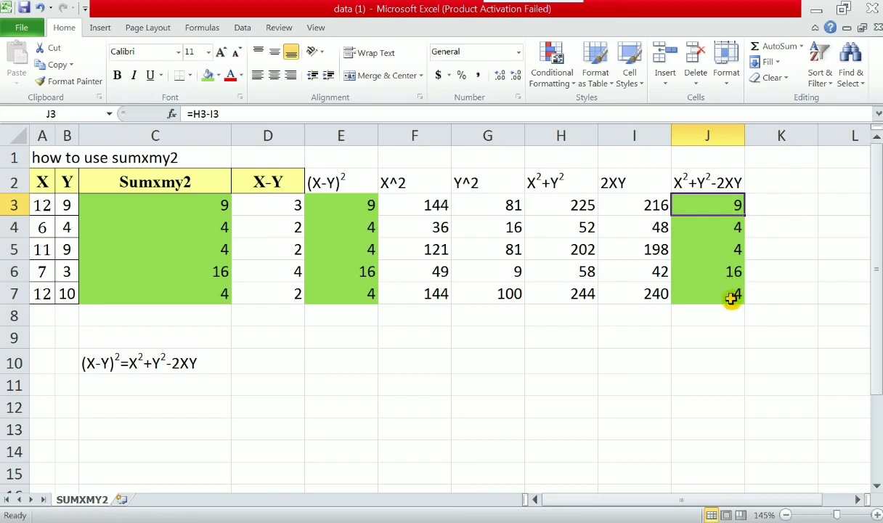
left_click(328, 171)
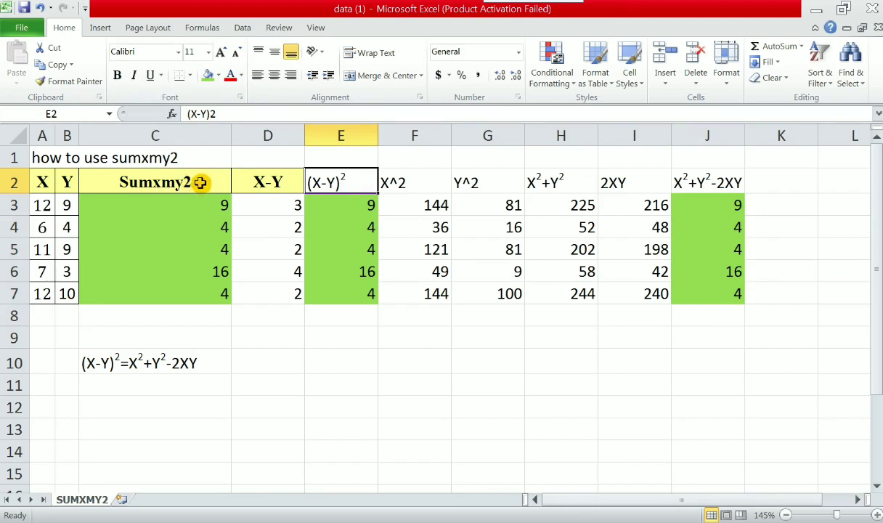
left_click(190, 204)
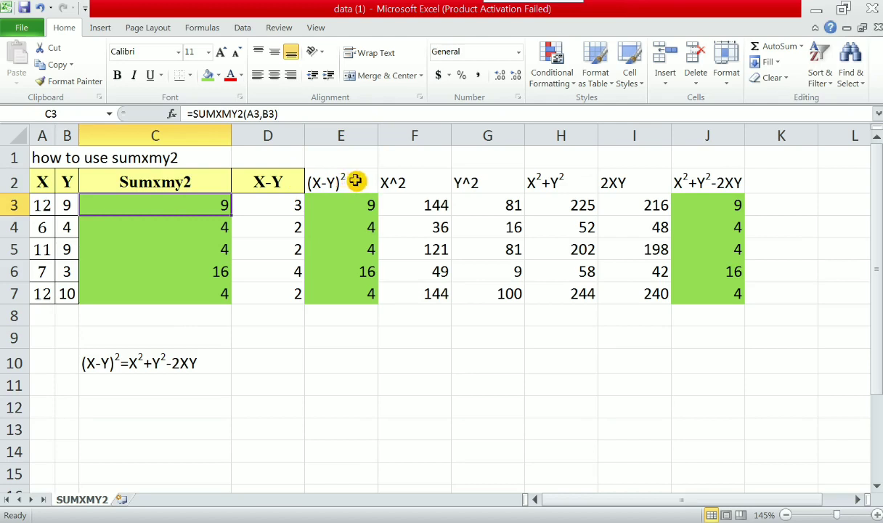
Merge and center cells D1:E1 above the X-Y columns and cells F1:J1 above the expansion columns.
left_click_drag(292, 160, 323, 156)
left_click(371, 75)
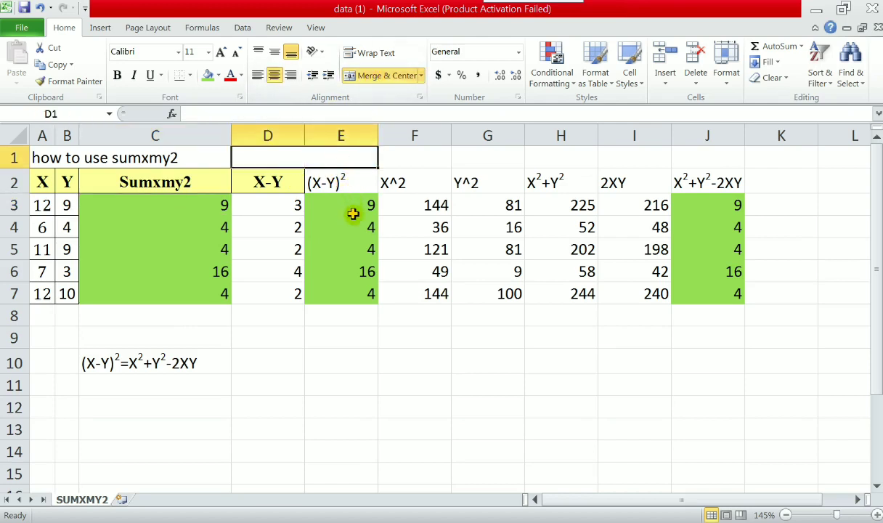
left_click(416, 157)
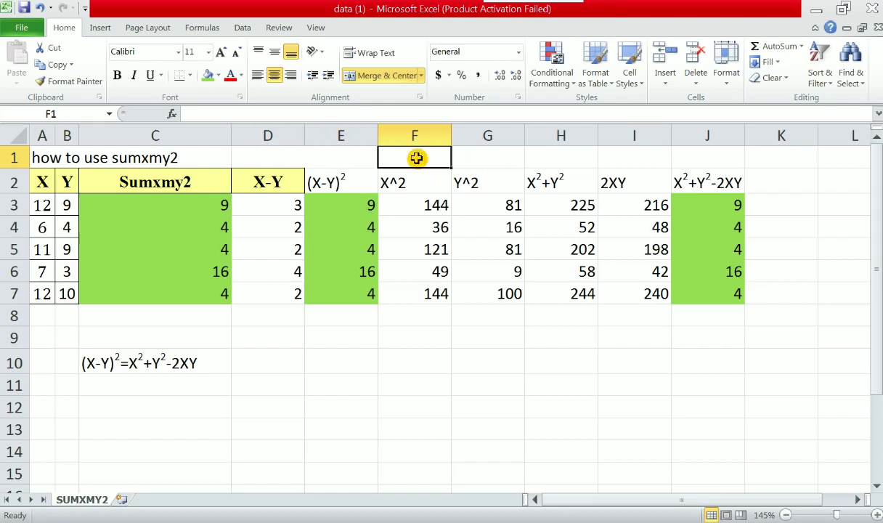
left_click_drag(417, 158, 690, 156)
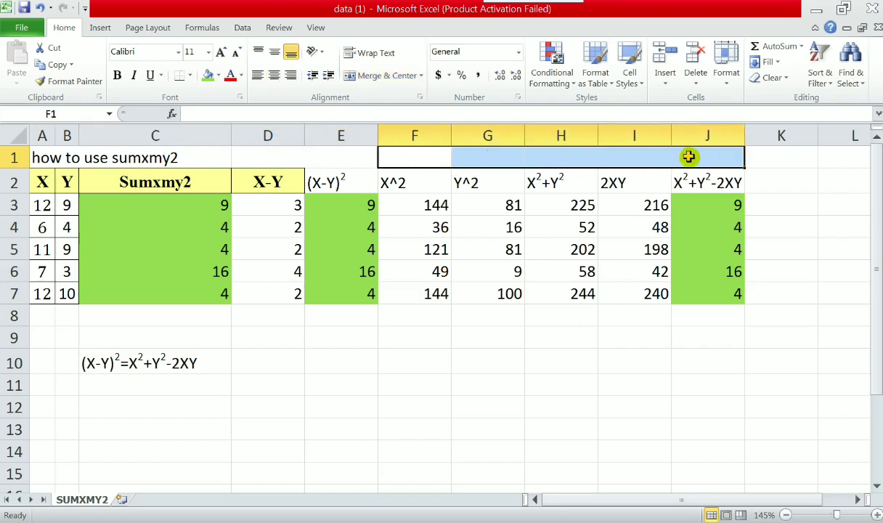
left_click(376, 81)
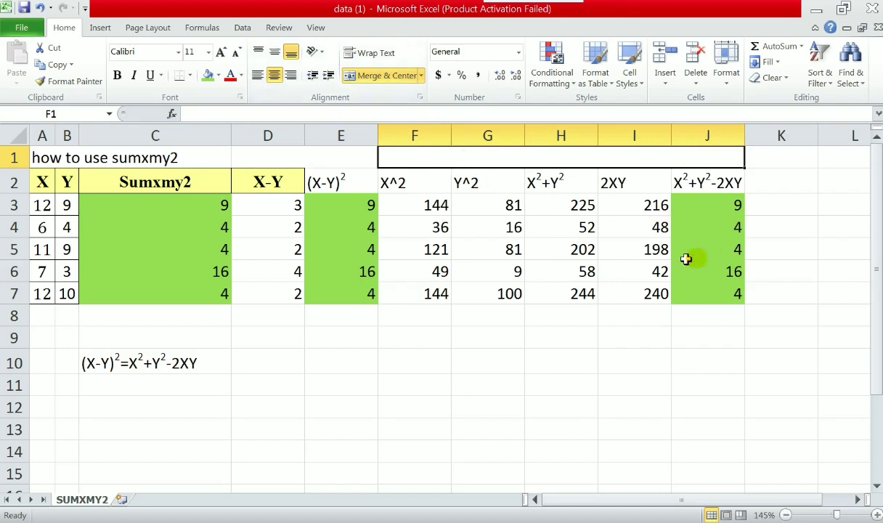
left_click_drag(264, 185, 709, 290)
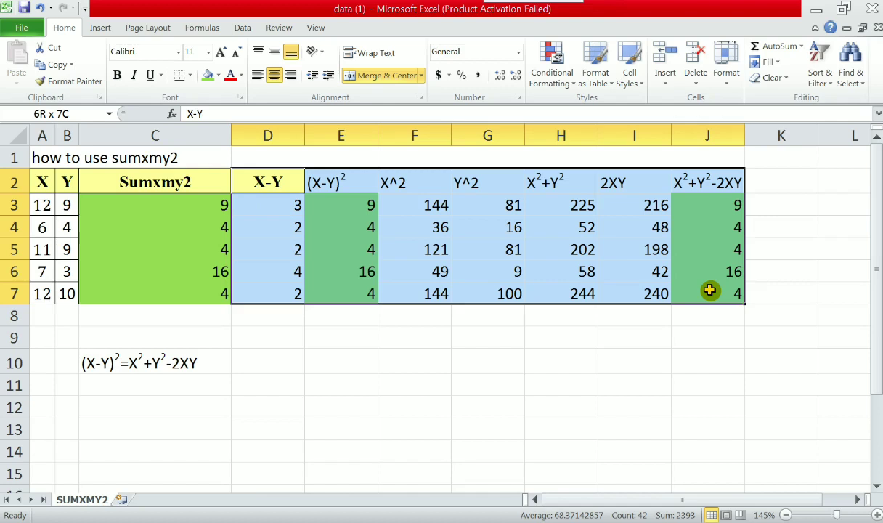
left_click_drag(710, 291, 709, 290)
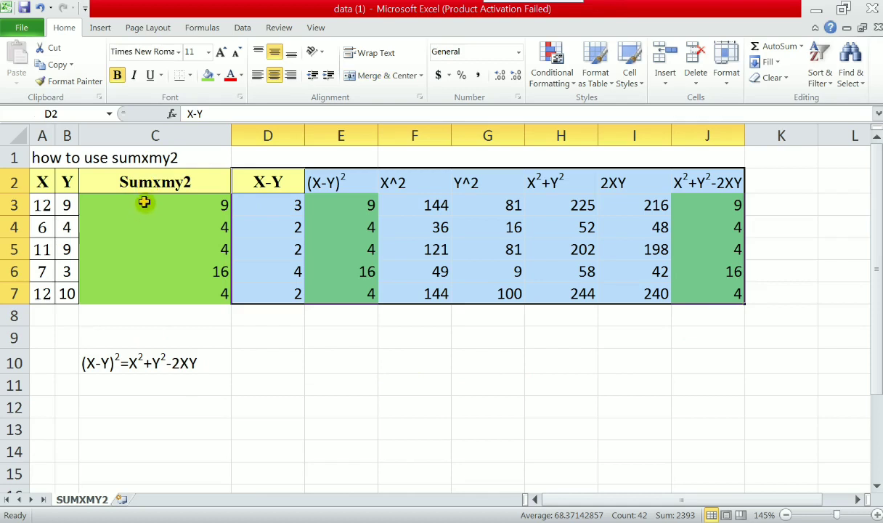
left_click_drag(142, 200, 143, 297)
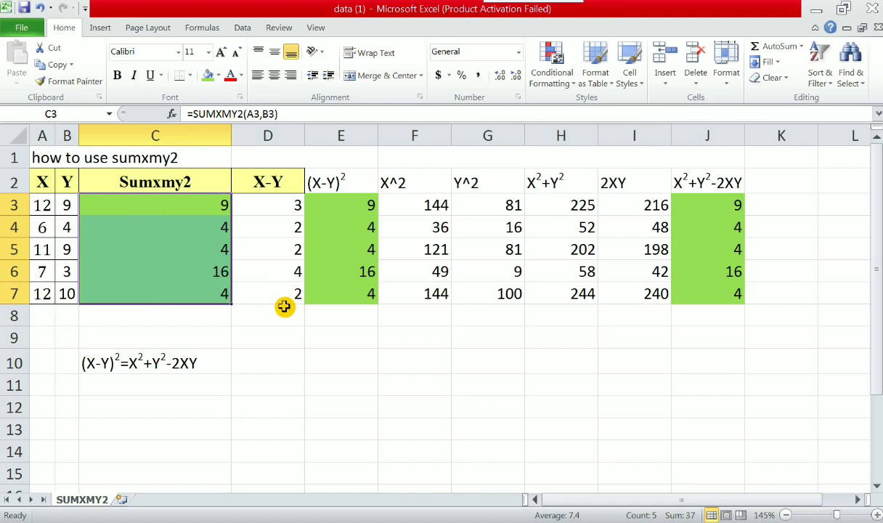
left_click(479, 359)
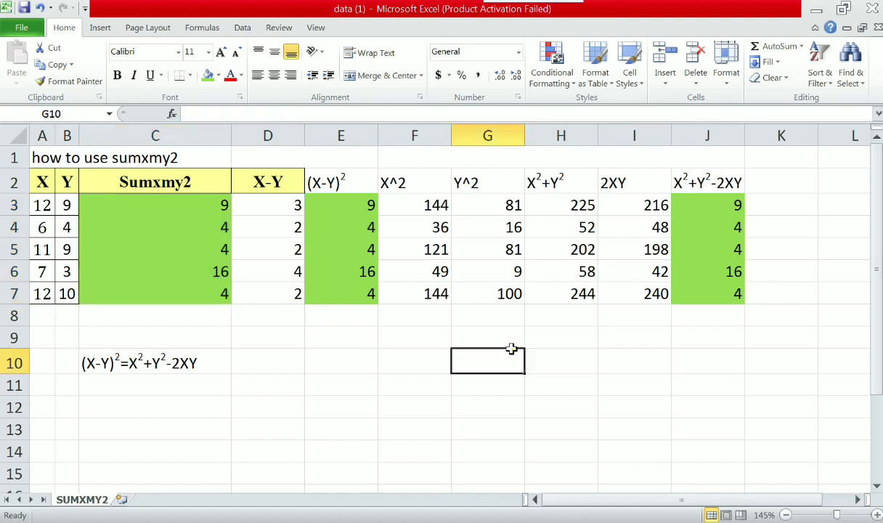